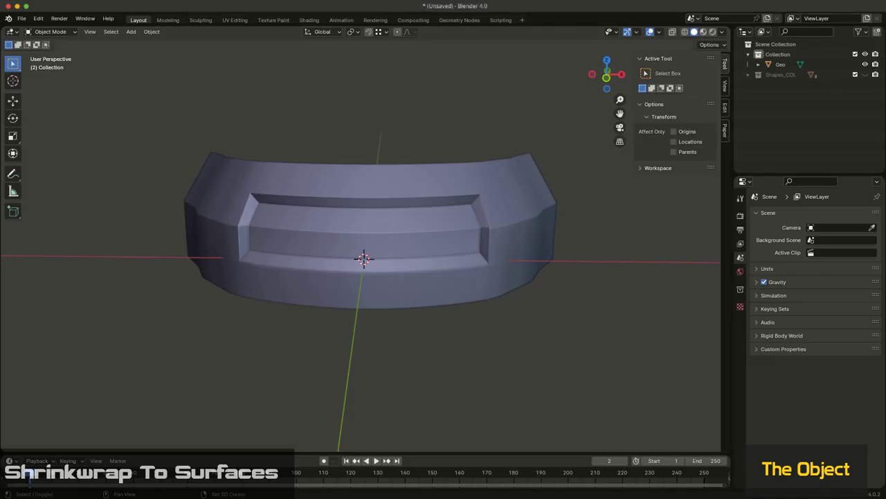
- Add a text object at the world origin of the scene with the curved sign model
{"action": "middle_click_drag", "start_coordinate": [363, 259], "coordinate": [361, 284]}
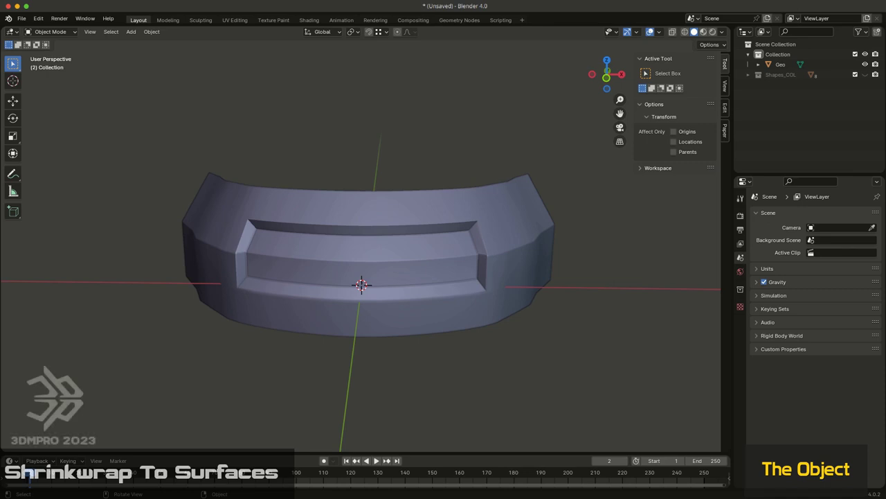
{"action": "middle_click_drag", "start_coordinate": [514, 370], "coordinate": [454, 374]}
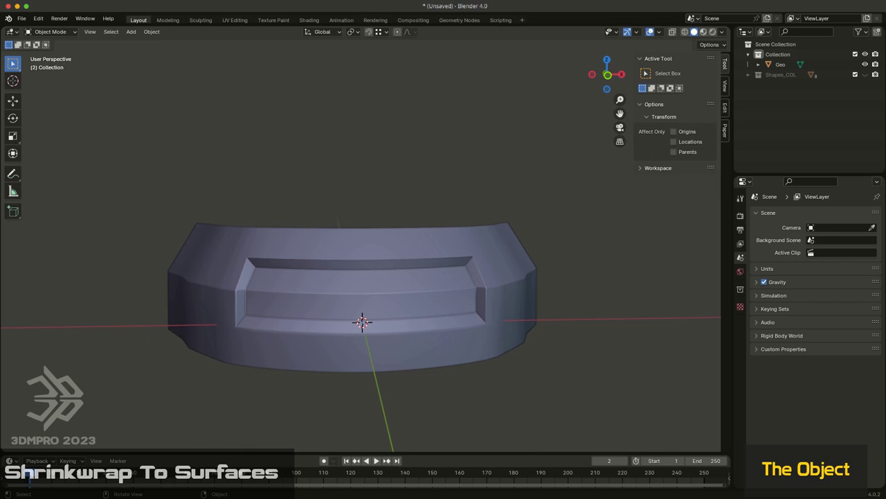
{"action": "middle_click_drag", "start_coordinate": [514, 375], "coordinate": [498, 386]}
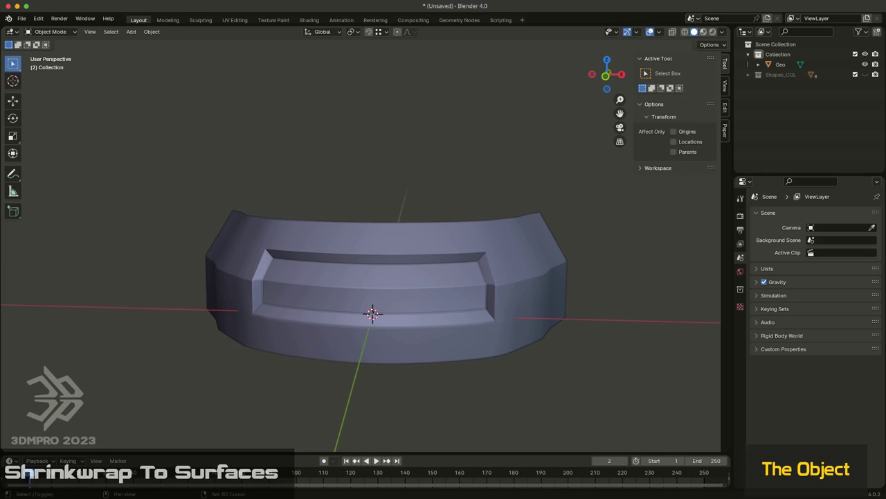
{"action": "key", "text": "shift+a"}
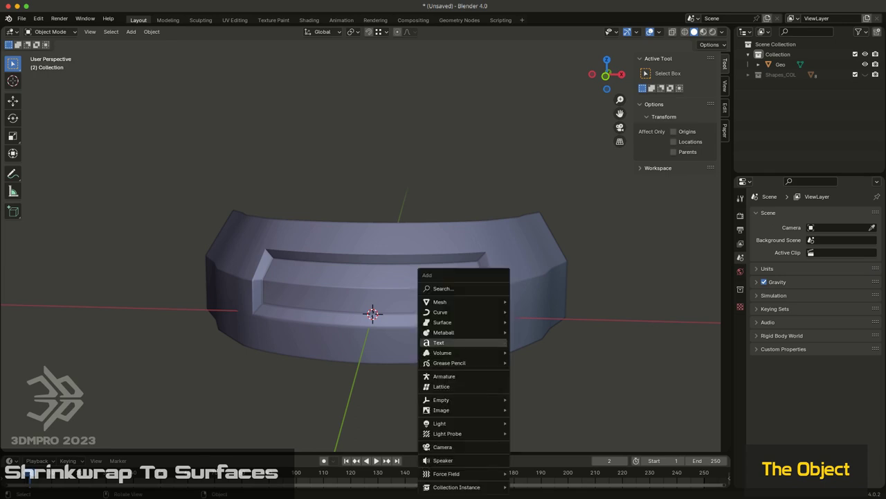
{"action": "left_click", "coordinate": [446, 342]}
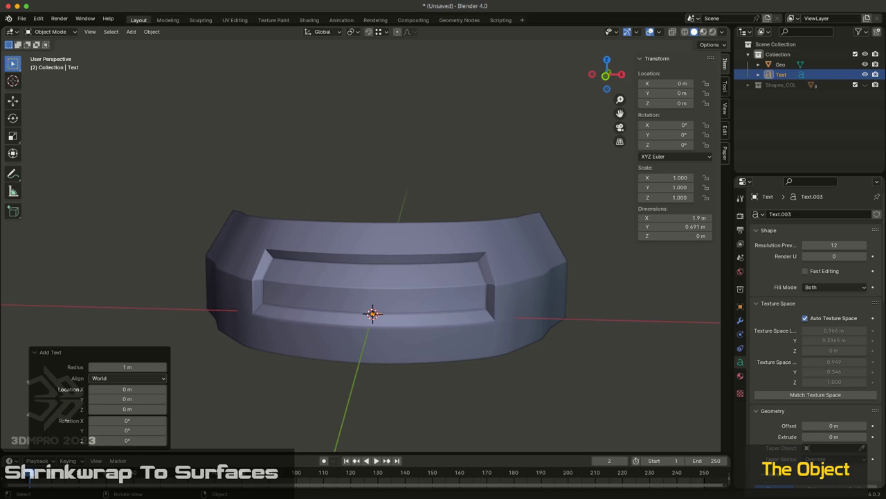
{"action": "middle_click_drag", "start_coordinate": [322, 278], "coordinate": [338, 367]}
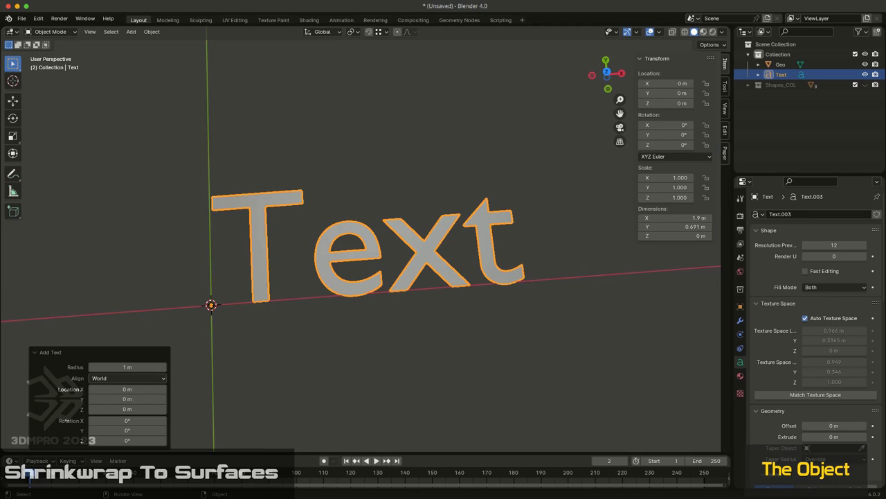
{"action": "middle_click_drag", "start_coordinate": [367, 326], "coordinate": [391, 328]}
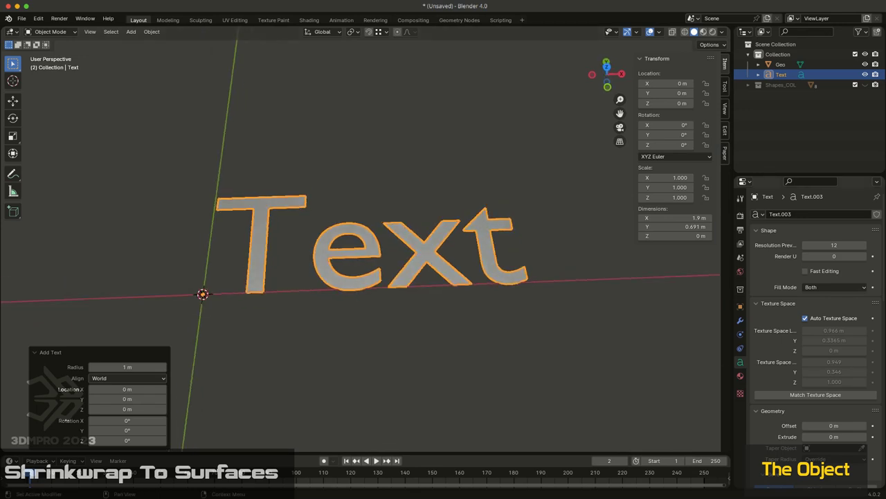
- Set the text's paragraph alignment to Center horizontally and Middle vertically
{"action": "scroll", "coordinate": [813, 326], "scroll_direction": "down", "scroll_amount": 6}
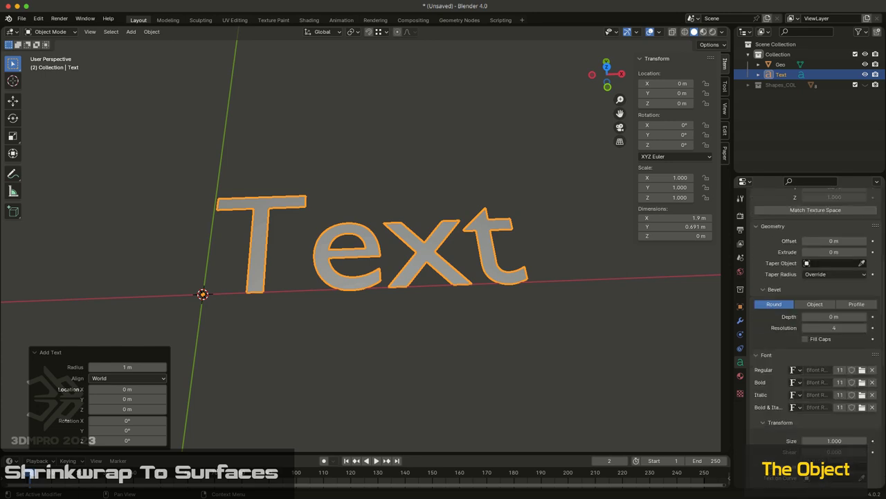
{"action": "scroll", "coordinate": [813, 325], "scroll_direction": "down", "scroll_amount": 3}
{"action": "scroll", "coordinate": [813, 326], "scroll_direction": "down", "scroll_amount": 2}
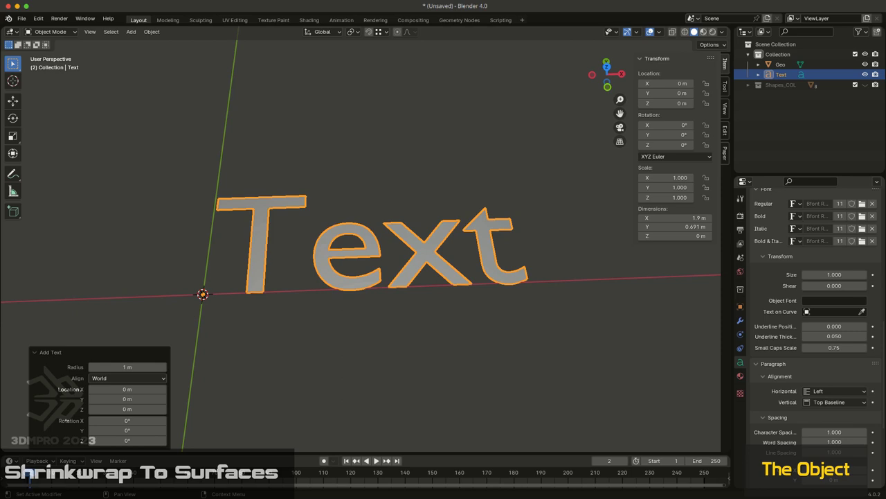
{"action": "left_click", "coordinate": [834, 390]}
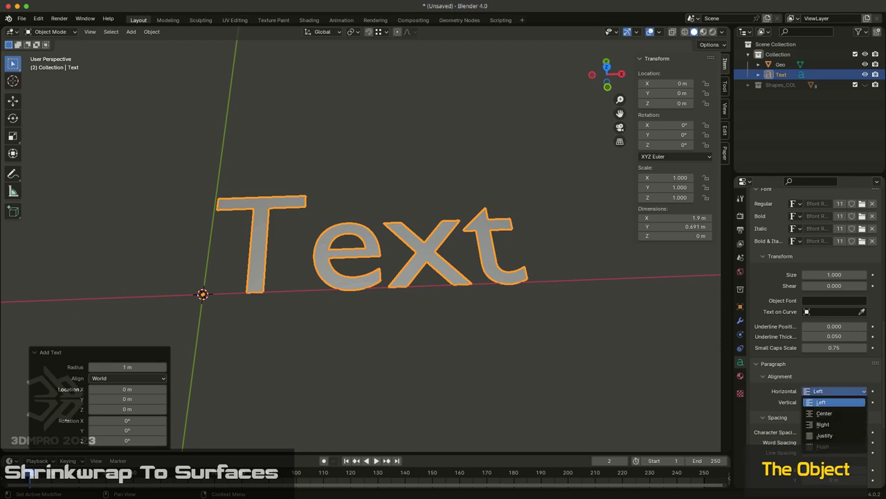
{"action": "left_click", "coordinate": [819, 413]}
{"action": "left_click", "coordinate": [834, 402]}
{"action": "left_click", "coordinate": [831, 435]}
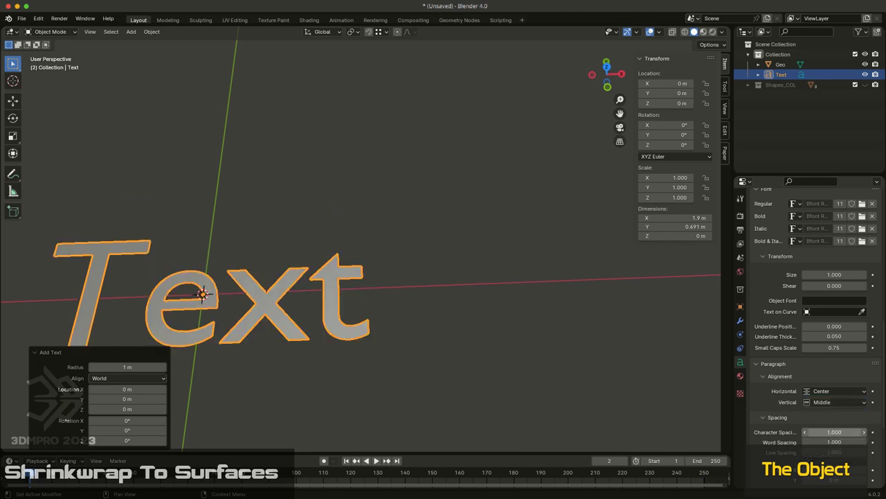
- Replace the text object's default wording with "Sign Text" and return to Object Mode
{"action": "scroll", "coordinate": [454, 297], "scroll_direction": "down", "scroll_amount": 2}
{"action": "middle_click_drag", "start_coordinate": [453, 296], "coordinate": [544, 312], "text": "shift"}
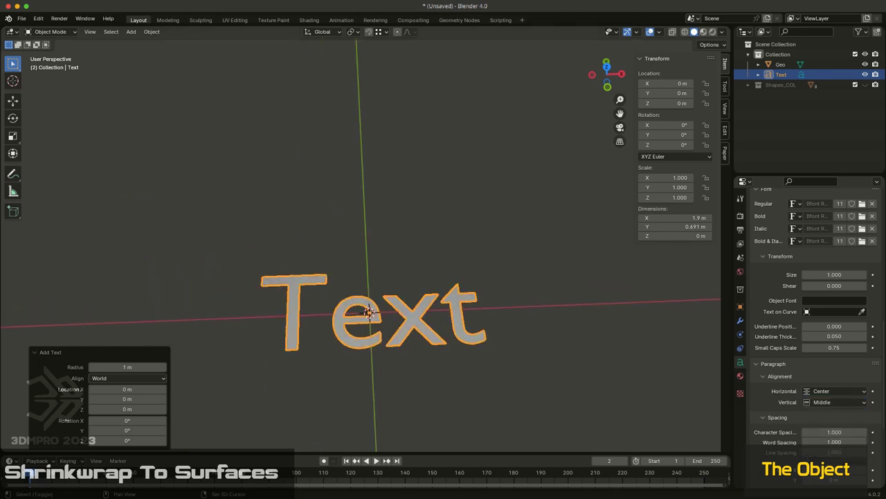
{"action": "key", "text": "Tab"}
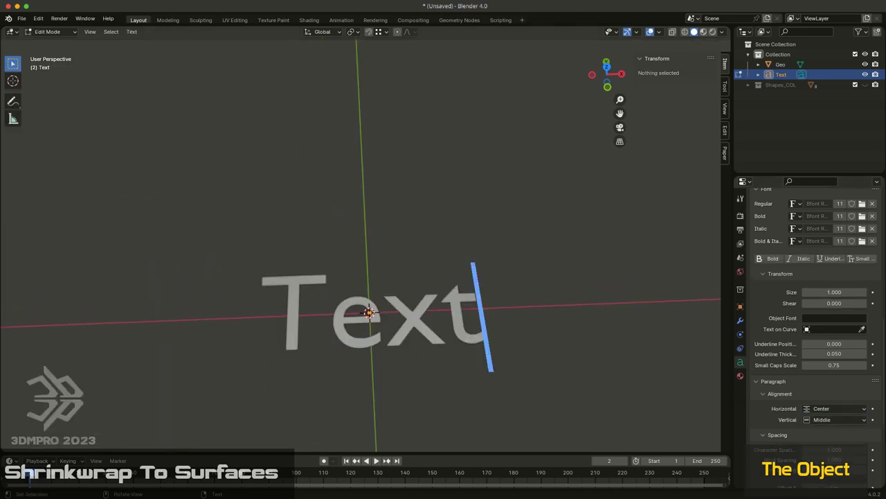
{"action": "key", "text": "BackSpace"}
{"action": "key", "text": "BackSpace"}
{"action": "key", "text": "BackSpace"}
{"action": "key", "text": "BackSpace"}
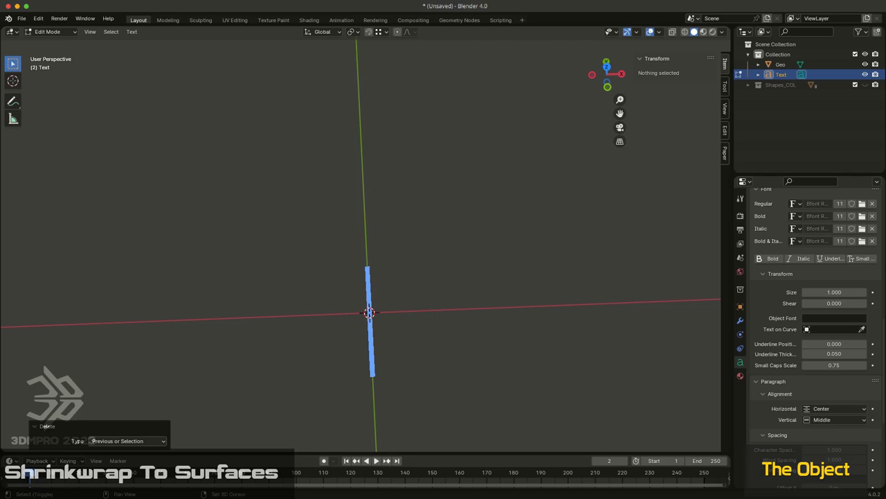
{"action": "type", "text": "Sign Text"}
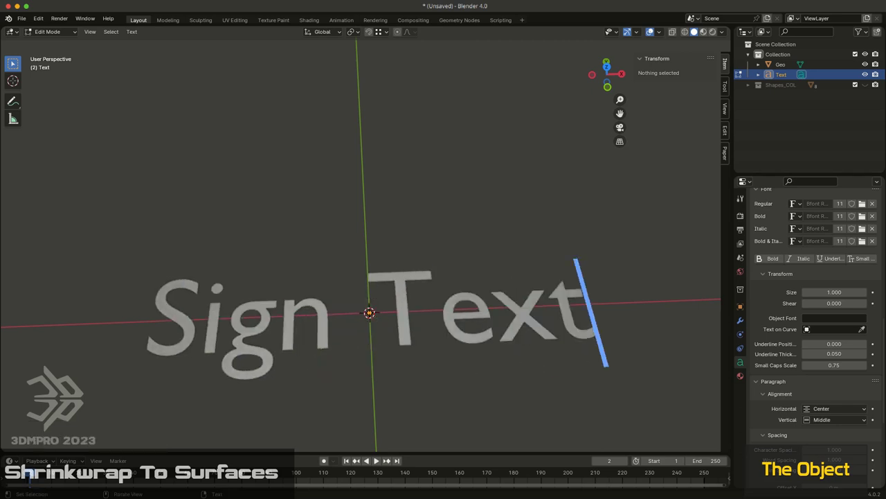
{"action": "key", "text": "Return"}
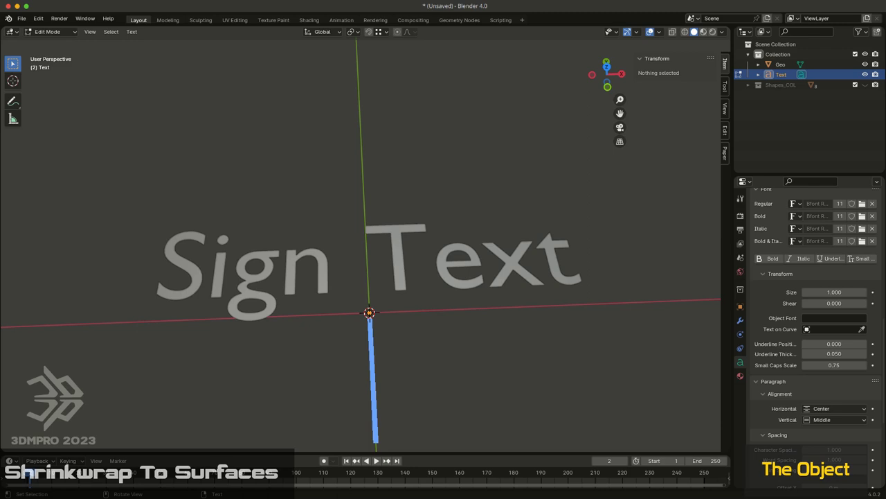
{"action": "key", "text": "BackSpace"}
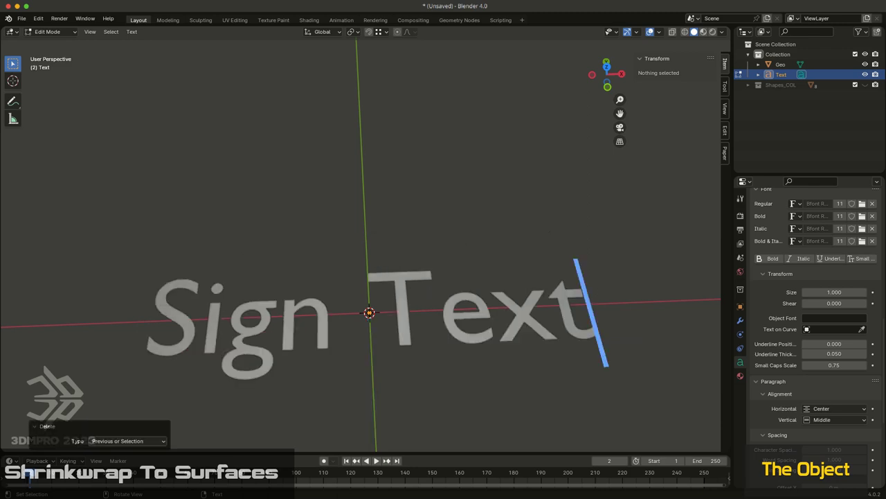
{"action": "key", "text": "Tab"}
{"action": "mouse_move", "coordinate": [370, 277]}
{"action": "middle_mouse_down"}
{"action": "mouse_move", "coordinate": [370, 242]}
{"action": "mouse_move", "coordinate": [361, 270]}
{"action": "middle_mouse_up"}
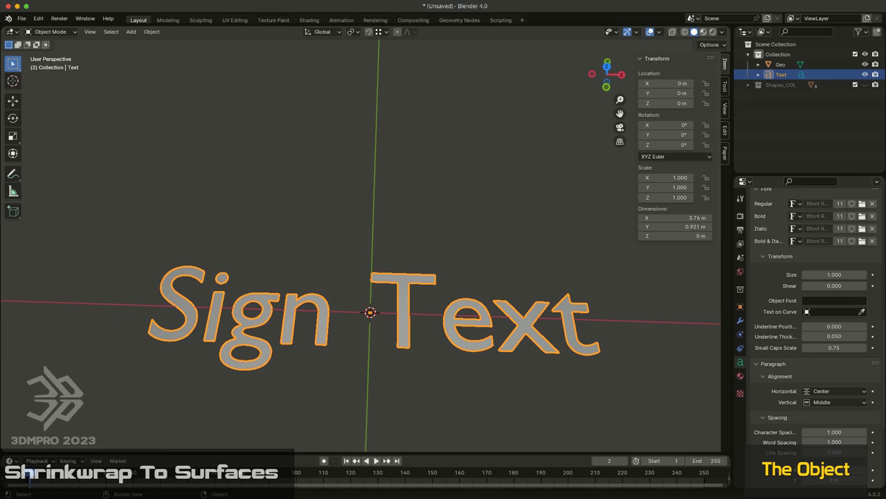
{"action": "middle_click_drag", "start_coordinate": [444, 242], "coordinate": [401, 232]}
{"action": "middle_click_drag", "start_coordinate": [469, 242], "coordinate": [447, 305], "text": "shift"}
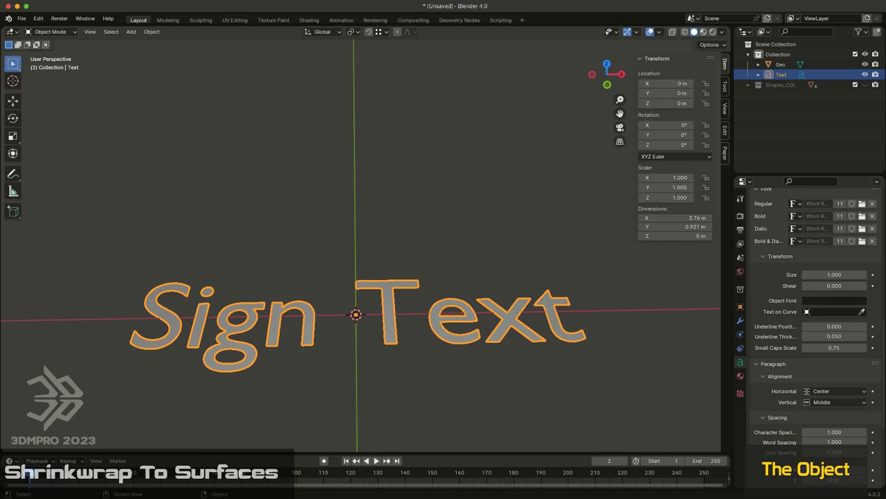
{"action": "key", "text": "Tab"}
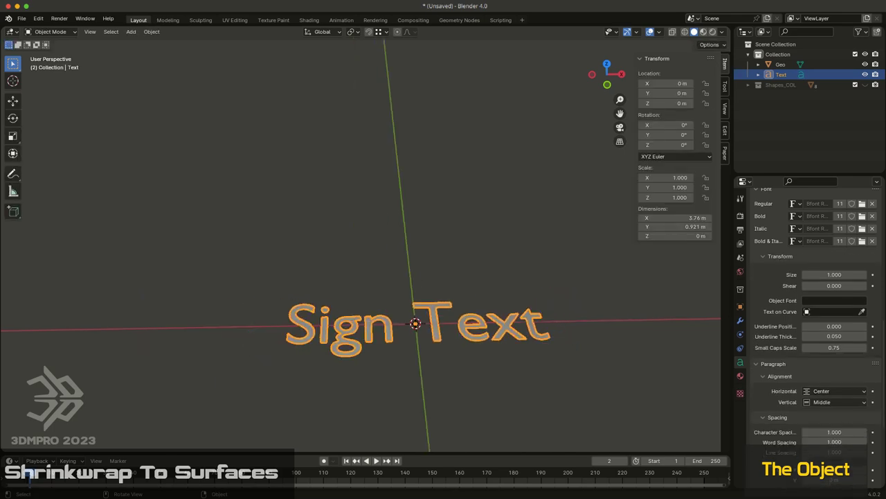
{"action": "mouse_move", "coordinate": [448, 291]}
{"action": "middle_mouse_down"}
{"action": "mouse_move", "coordinate": [439, 303]}
{"action": "mouse_move", "coordinate": [450, 295]}
{"action": "middle_mouse_up"}
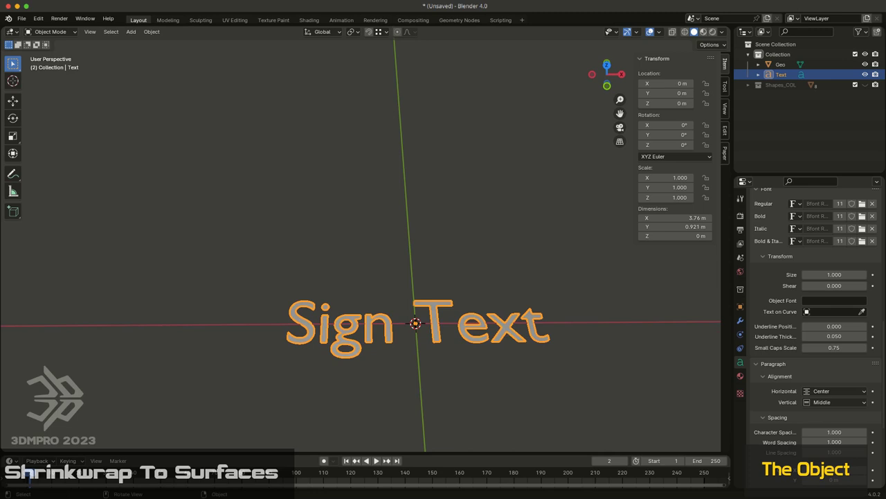
{"action": "key", "text": "KP_Divide"}
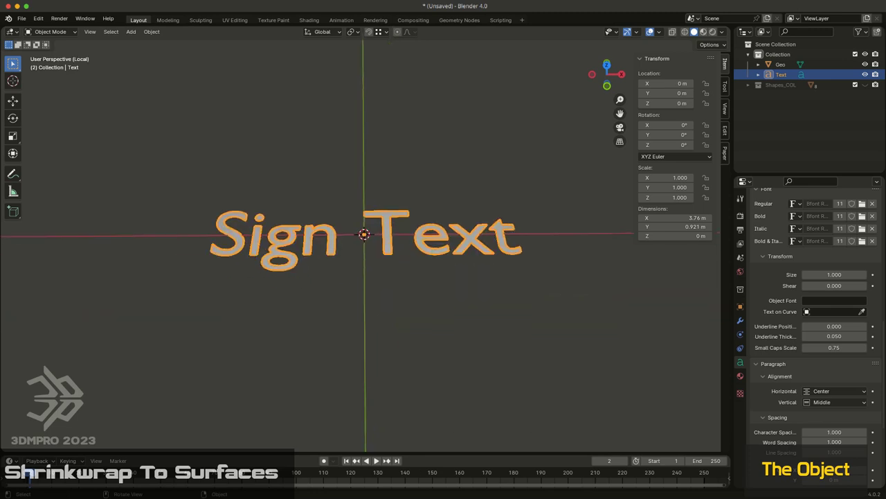
{"action": "mouse_move", "coordinate": [884, 277]}
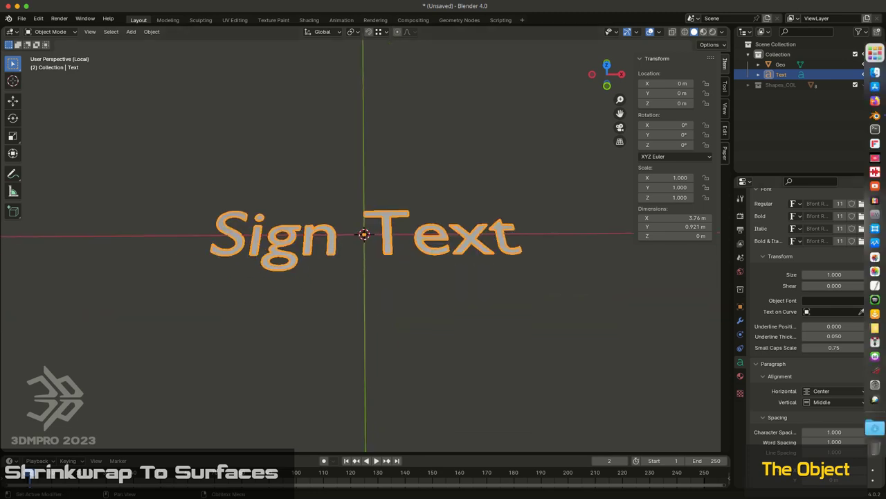
{"action": "scroll", "coordinate": [473, 334], "scroll_direction": "down", "scroll_amount": 6}
{"action": "key", "text": "KP_Divide"}
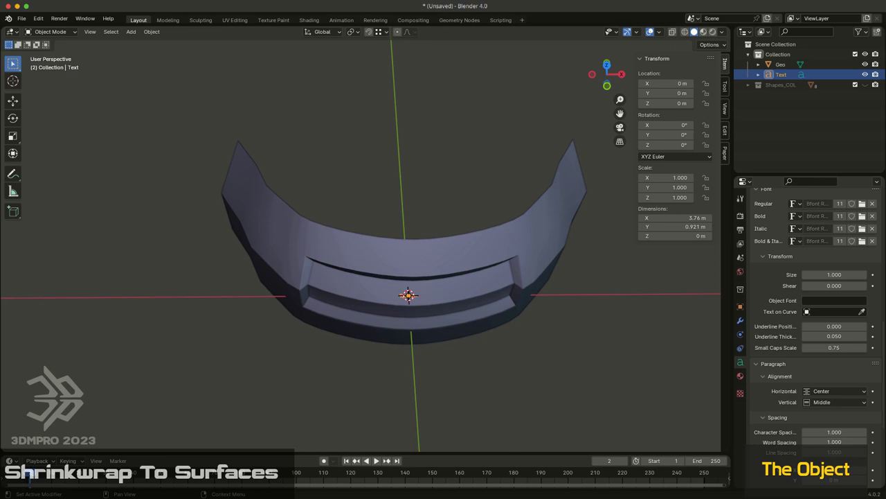
- Set the text's font size to 10 and move it about -11.08 m along Y, in front of the curved model
{"action": "left_click_drag", "start_coordinate": [834, 275], "coordinate": [875, 275]}
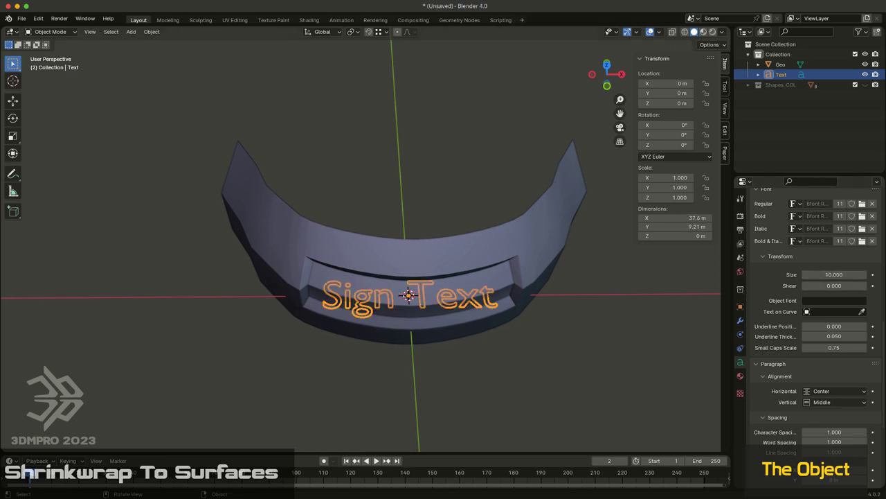
{"action": "middle_click_drag", "start_coordinate": [429, 298], "coordinate": [356, 263]}
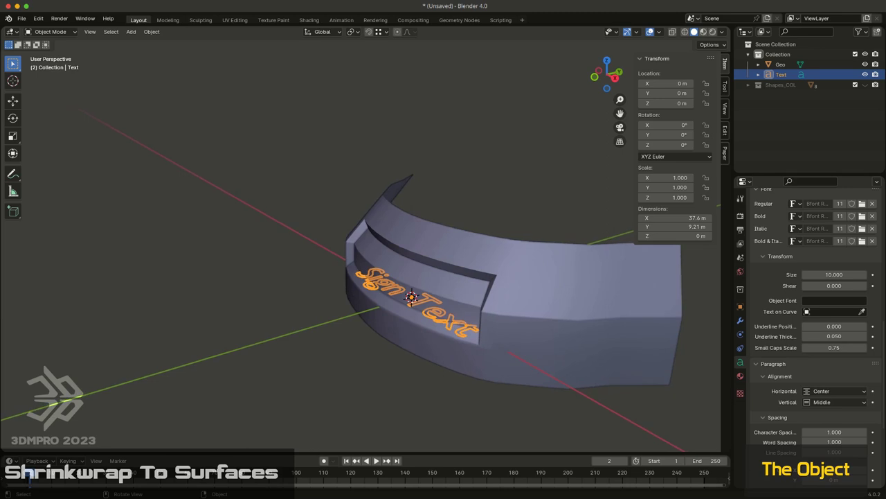
{"action": "key", "text": "g"}
{"action": "key", "text": "y"}
{"action": "left_click", "coordinate": [379, 314]}
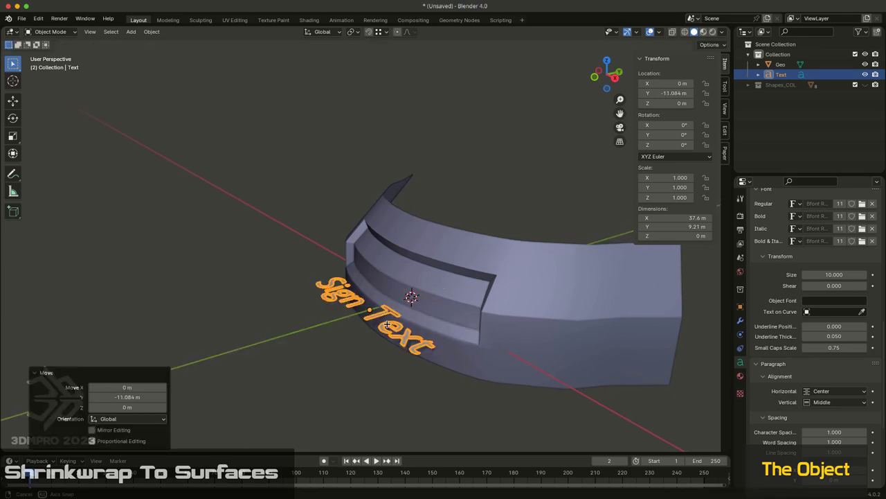
- Stand the text upright by setting its X rotation to 90° in front view
{"action": "middle_click_drag", "start_coordinate": [378, 314], "coordinate": [485, 328]}
{"action": "key", "text": "KP_1"}
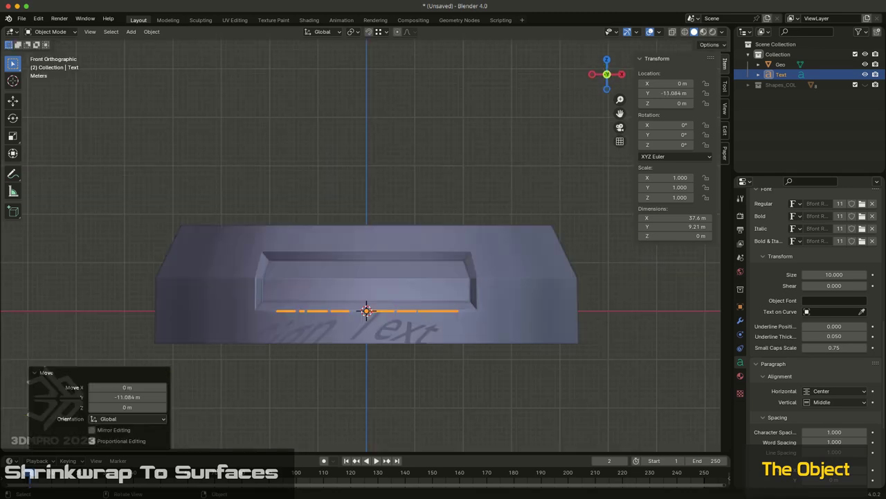
{"action": "left_click", "coordinate": [673, 125]}
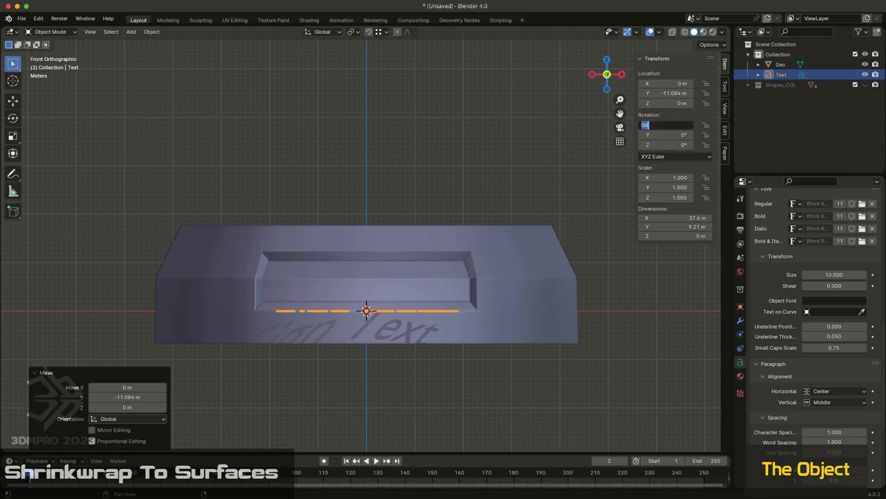
{"action": "type", "text": "90"}
{"action": "key", "text": "Return"}
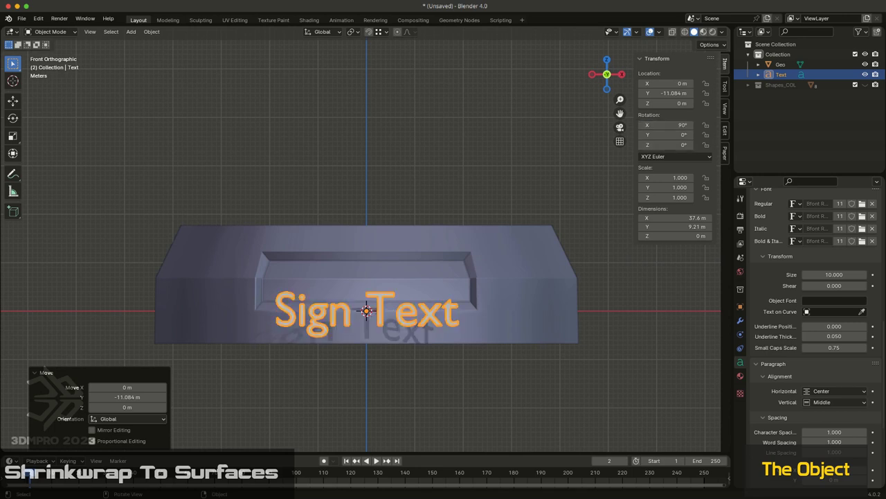
- Raise the text about 6.3 m along Z, in line with the model's recessed panel
{"action": "key", "text": "g"}
{"action": "key", "text": "z"}
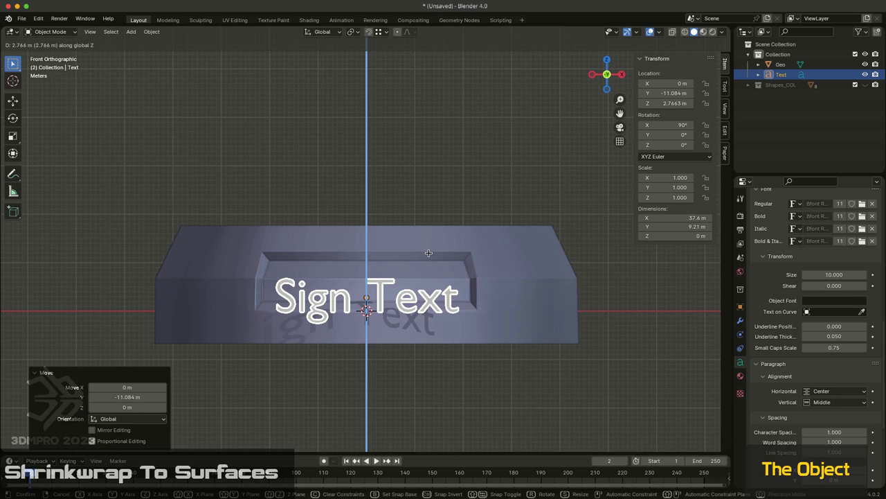
{"action": "key", "text": "Return"}
- Give the sign text thickness with an extrude value of about 1.18 m
{"action": "middle_click_drag", "start_coordinate": [423, 232], "coordinate": [376, 236]}
{"action": "scroll", "coordinate": [443, 277], "scroll_direction": "down", "scroll_amount": 3}
{"action": "scroll", "coordinate": [402, 251], "scroll_direction": "up", "scroll_amount": 4}
{"action": "middle_click_drag", "start_coordinate": [376, 236], "coordinate": [343, 250]}
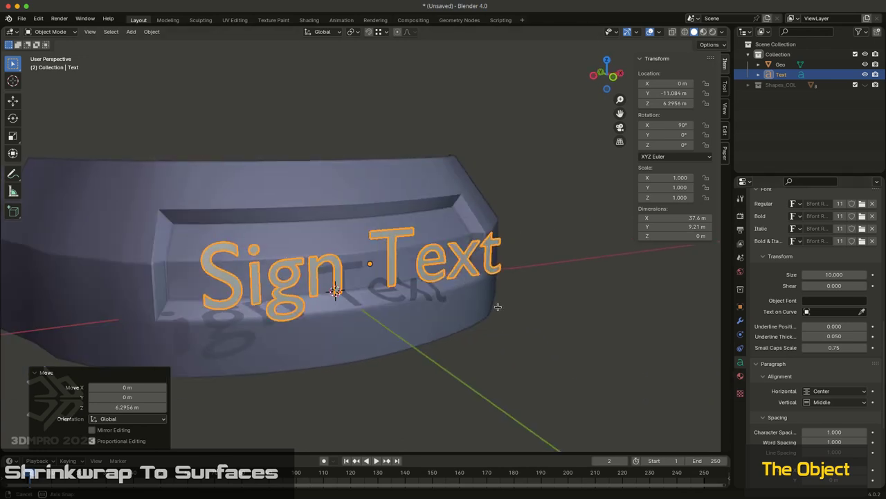
{"action": "middle_click_drag", "start_coordinate": [335, 290], "coordinate": [330, 291]}
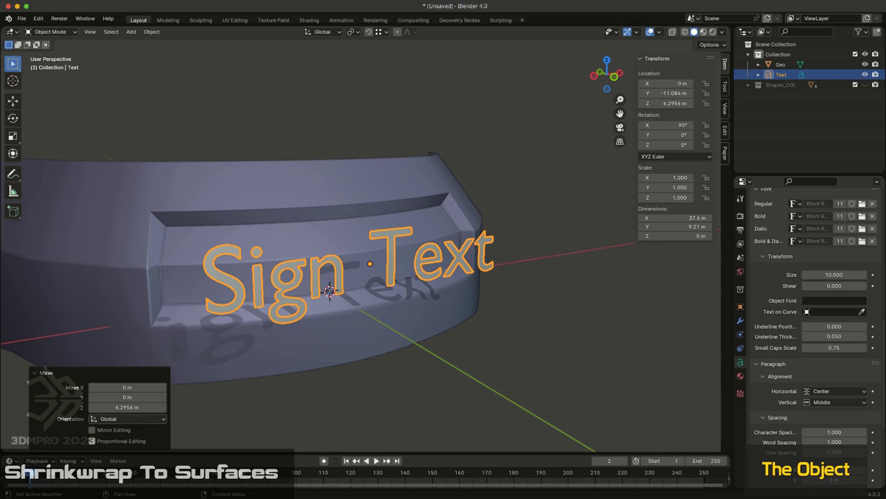
{"action": "scroll", "coordinate": [814, 311], "scroll_direction": "up", "scroll_amount": 4}
{"action": "scroll", "coordinate": [814, 312], "scroll_direction": "up", "scroll_amount": 3}
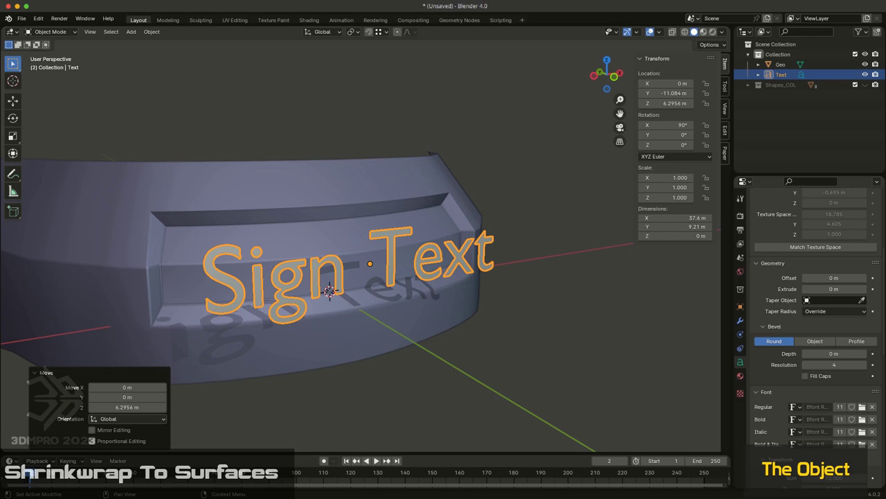
{"action": "left_click_drag", "start_coordinate": [833, 289], "coordinate": [859, 289]}
{"action": "middle_click_drag", "start_coordinate": [330, 292], "coordinate": [293, 284]}
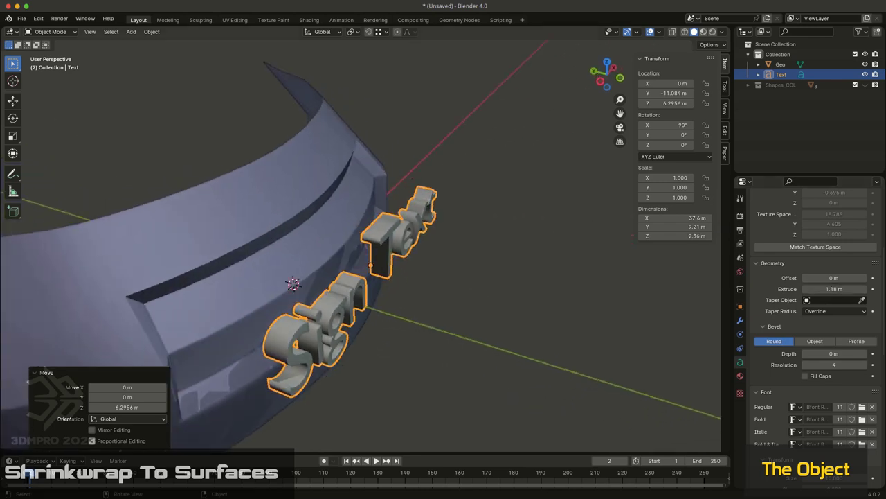
- Move the text about 5.2 m along Y toward the recessed panel and reduce its extrude value to 0.71 m
{"action": "key", "text": "g"}
{"action": "key", "text": "y"}
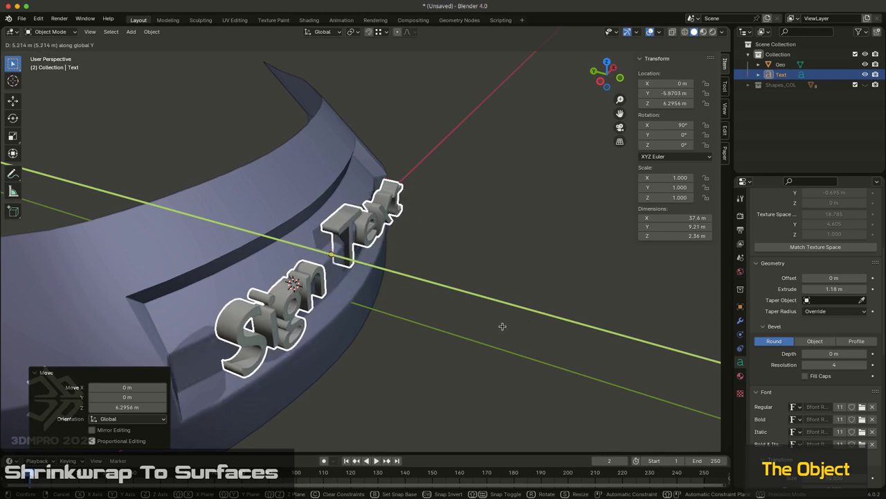
{"action": "left_click", "coordinate": [503, 326]}
{"action": "middle_click_drag", "start_coordinate": [504, 327], "coordinate": [388, 298]}
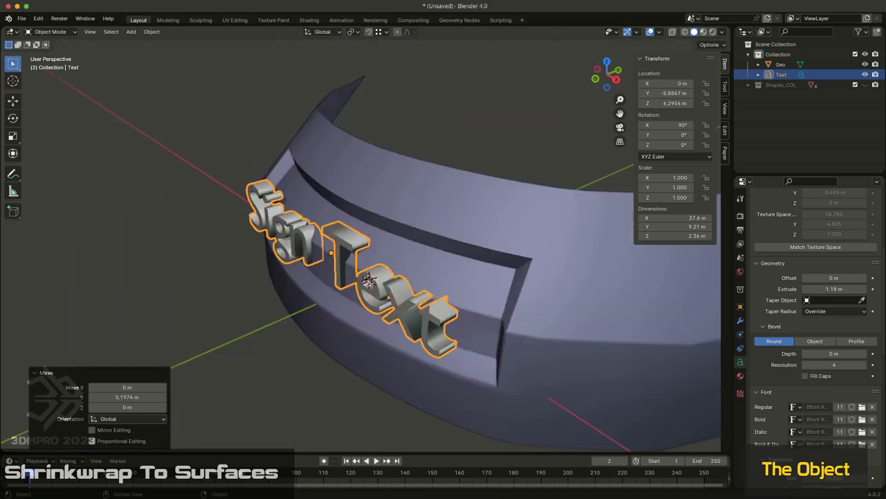
{"action": "middle_click_drag", "start_coordinate": [450, 347], "coordinate": [388, 331]}
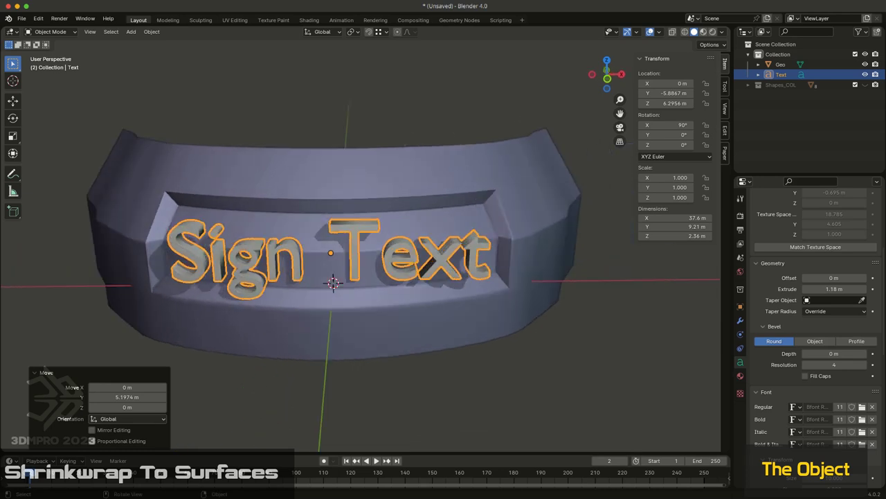
{"action": "middle_click_drag", "start_coordinate": [478, 346], "coordinate": [524, 380]}
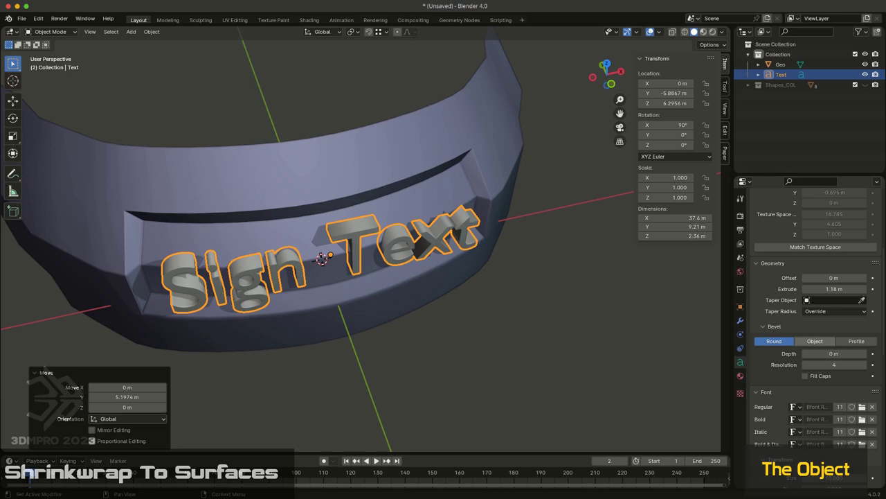
{"action": "left_click_drag", "start_coordinate": [834, 288], "coordinate": [783, 289]}
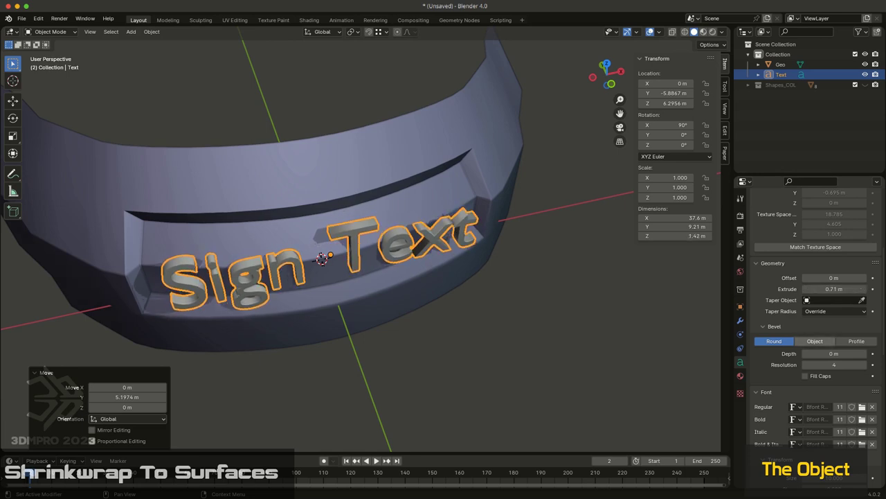
{"action": "left_click", "coordinate": [740, 321]}
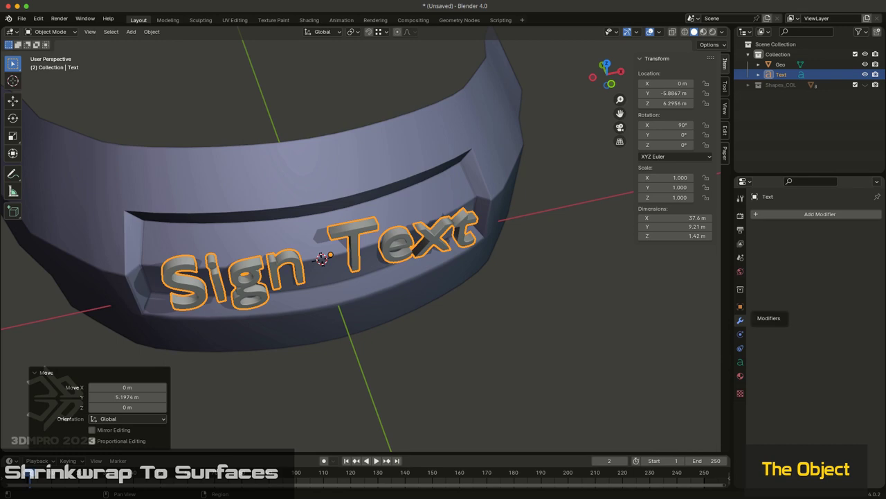
{"action": "left_click", "coordinate": [820, 214]}
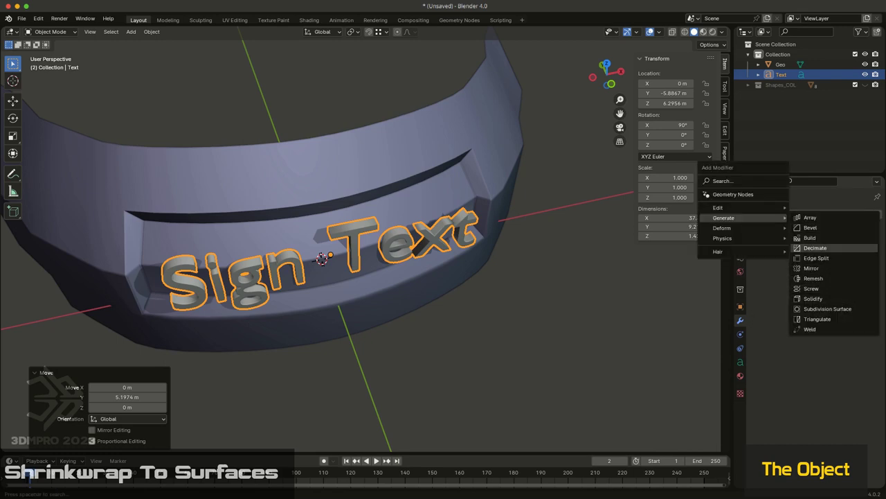
{"action": "mouse_move", "coordinate": [722, 228]}
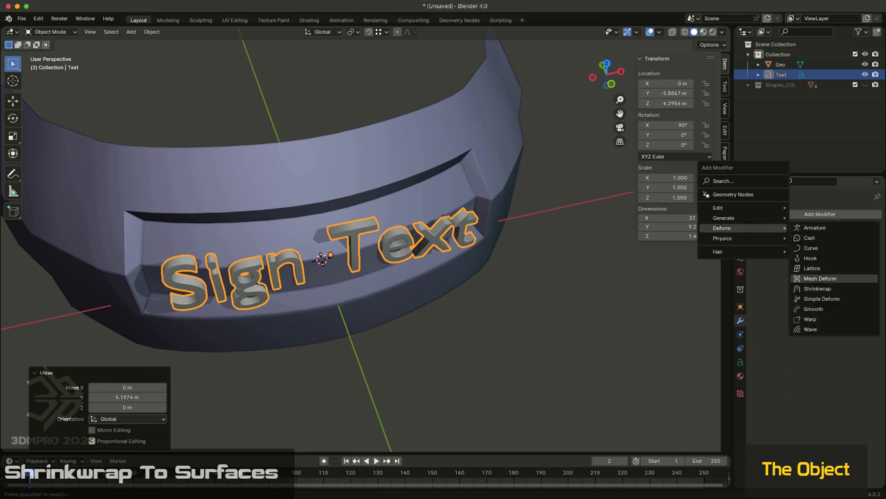
{"action": "left_click", "coordinate": [817, 288]}
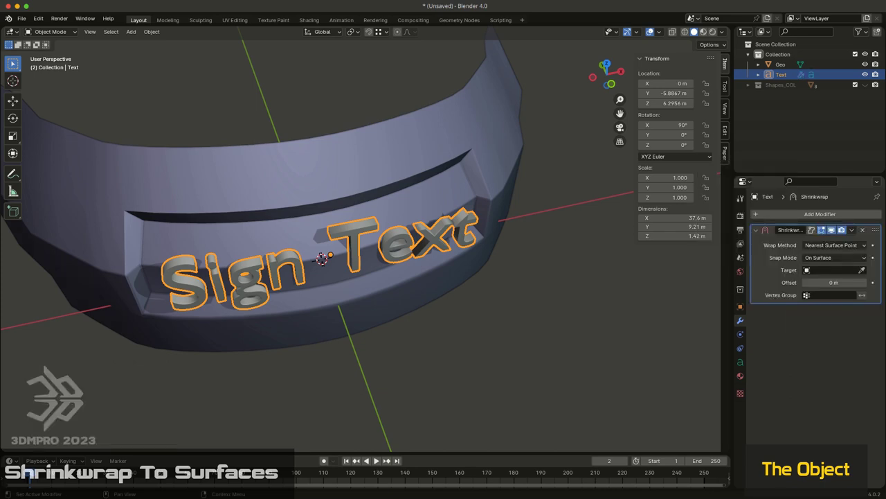
{"action": "mouse_move", "coordinate": [884, 277]}
{"action": "left_click", "coordinate": [862, 229]}
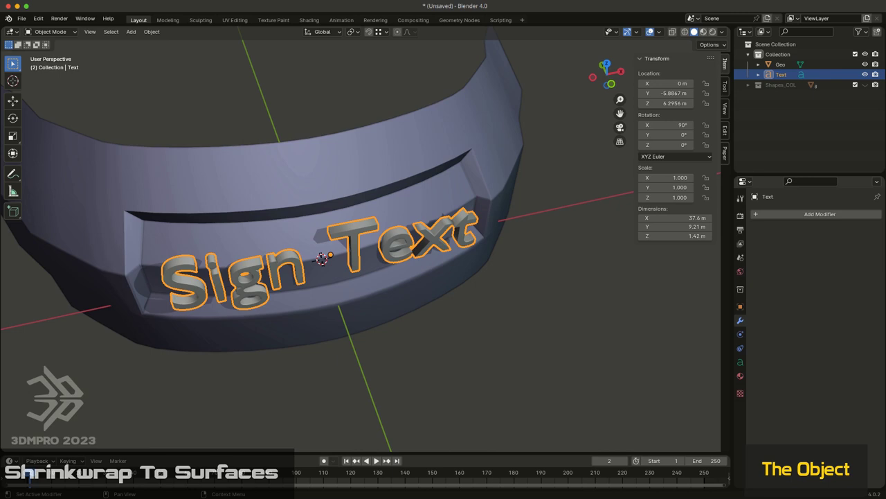
- Try a Simple Deform modifier on the text, set to Bend around the Y axis
{"action": "left_click", "coordinate": [820, 214]}
{"action": "mouse_move", "coordinate": [817, 214]}
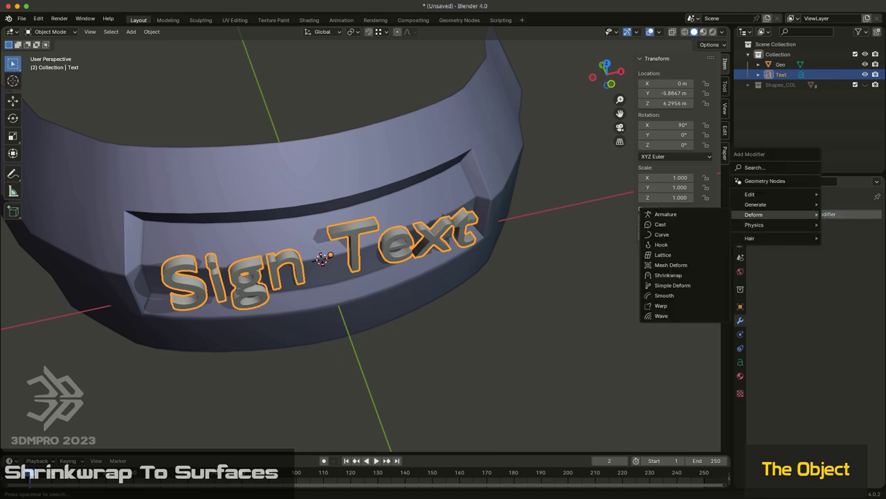
{"action": "left_click", "coordinate": [672, 285]}
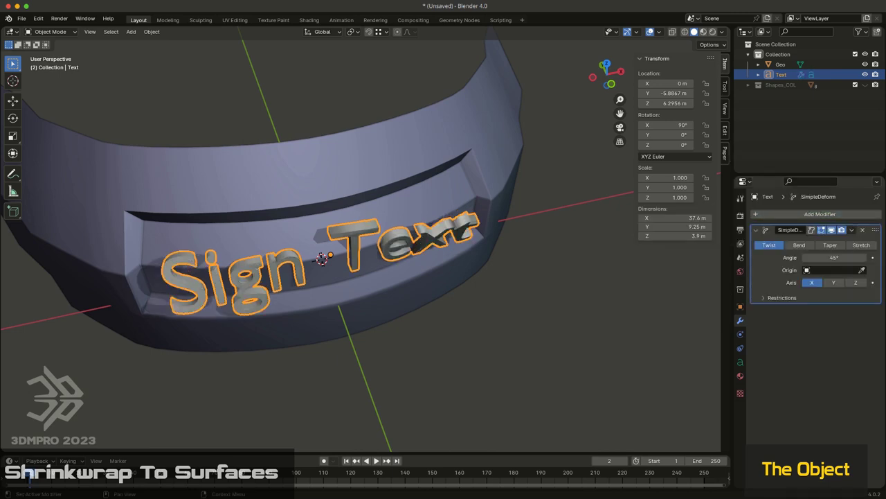
{"action": "left_click", "coordinate": [799, 244]}
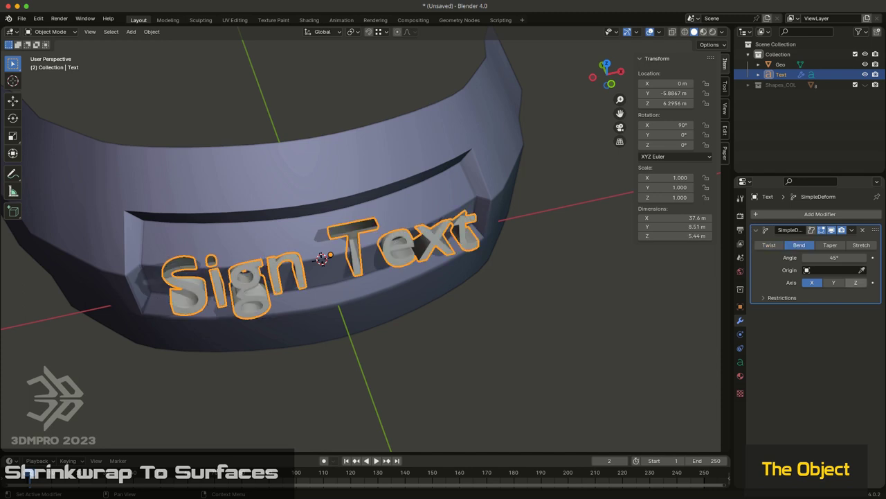
{"action": "left_click", "coordinate": [834, 282]}
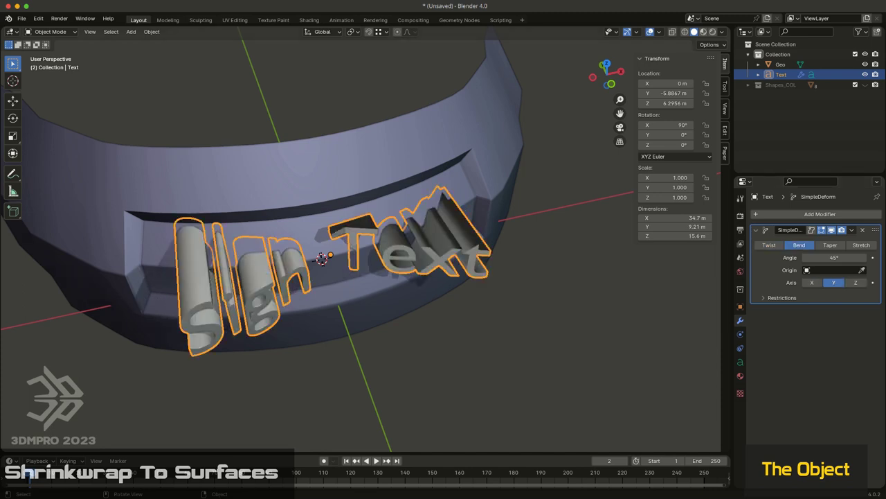
{"action": "middle_click_drag", "start_coordinate": [588, 283], "coordinate": [566, 297]}
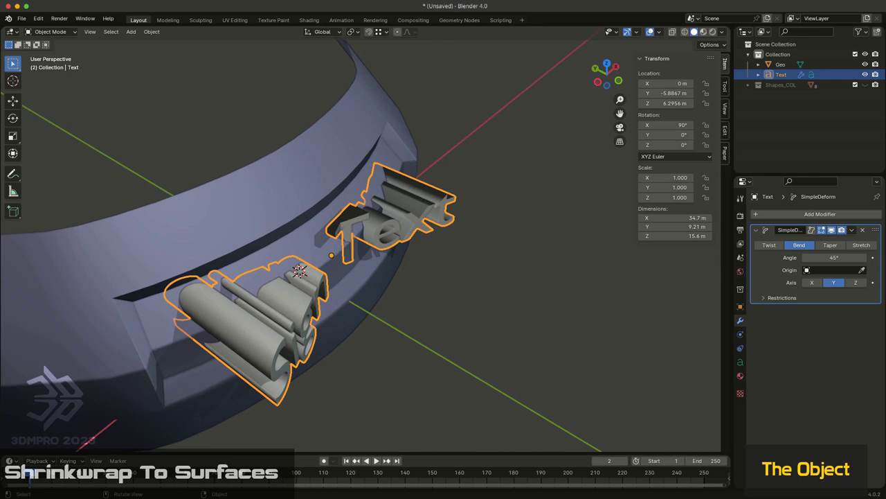
- Try the text's bend around the X and Z axes, and remove the Simple Deform modifier
{"action": "left_click", "coordinate": [813, 282]}
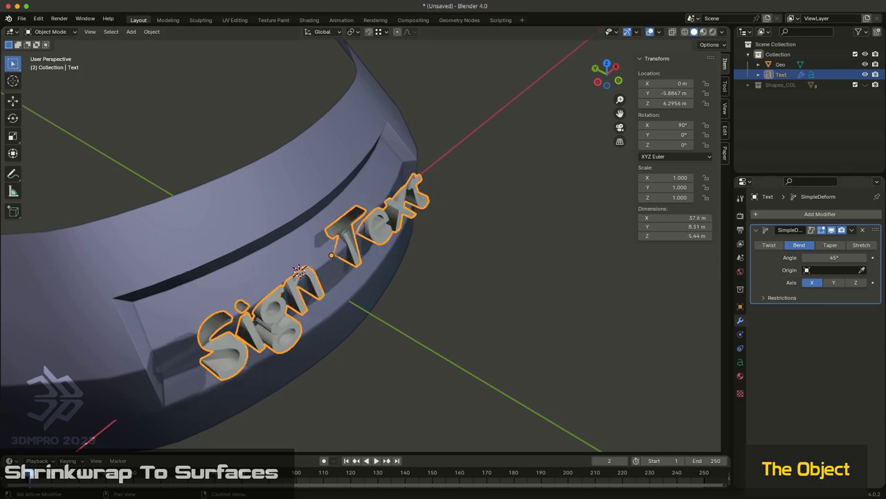
{"action": "left_click", "coordinate": [856, 282]}
{"action": "middle_click_drag", "start_coordinate": [565, 302], "coordinate": [610, 315]}
{"action": "left_click", "coordinate": [782, 298]}
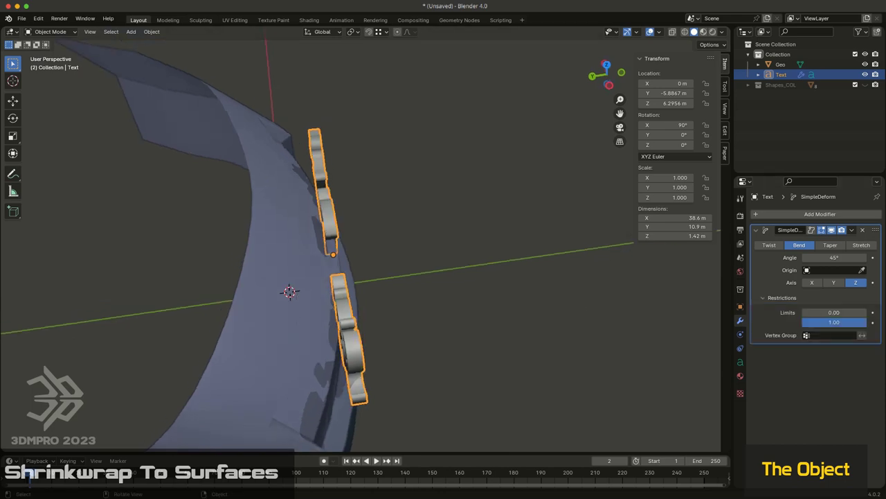
{"action": "middle_click_drag", "start_coordinate": [415, 290], "coordinate": [540, 285]}
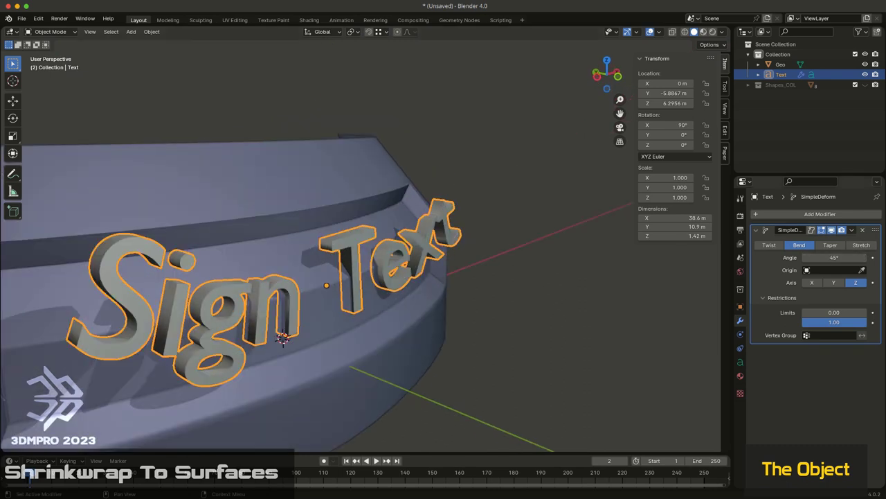
{"action": "left_click", "coordinate": [863, 230]}
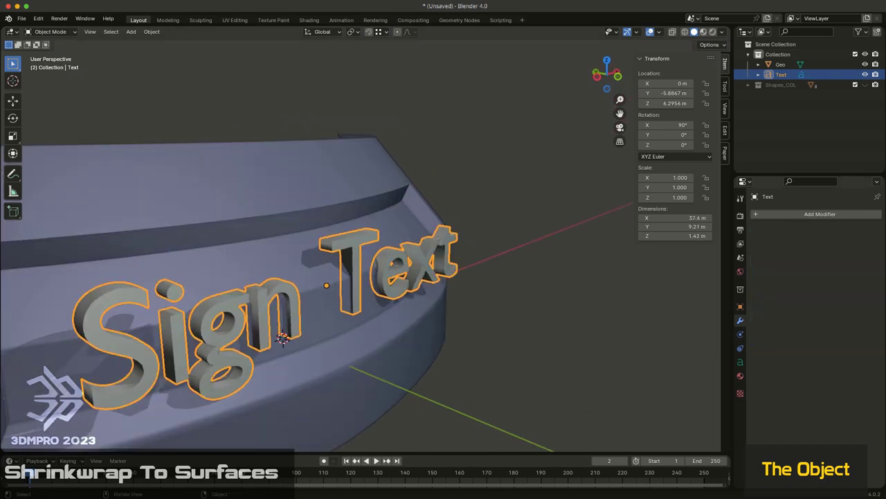
- Add a Shrinkwrap deform modifier to the sign text
{"action": "middle_click_drag", "start_coordinate": [554, 296], "coordinate": [506, 298]}
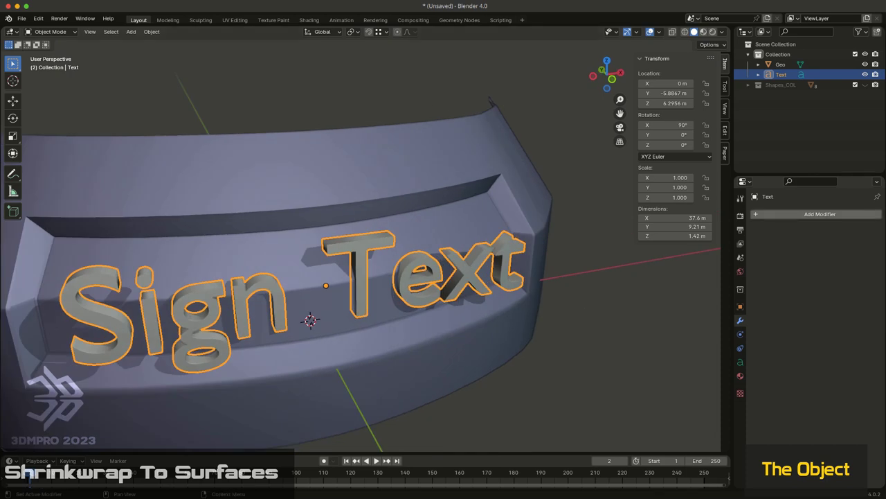
{"action": "left_click", "coordinate": [777, 213]}
{"action": "mouse_move", "coordinate": [776, 212]}
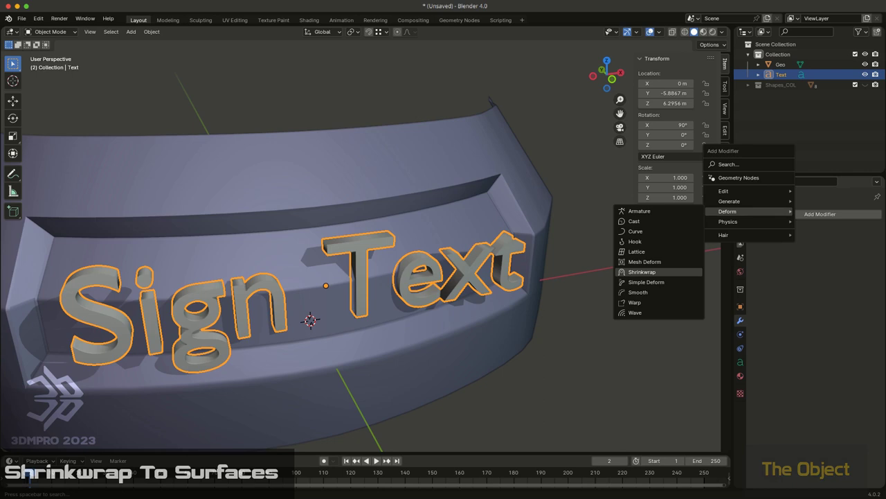
{"action": "left_click", "coordinate": [642, 271]}
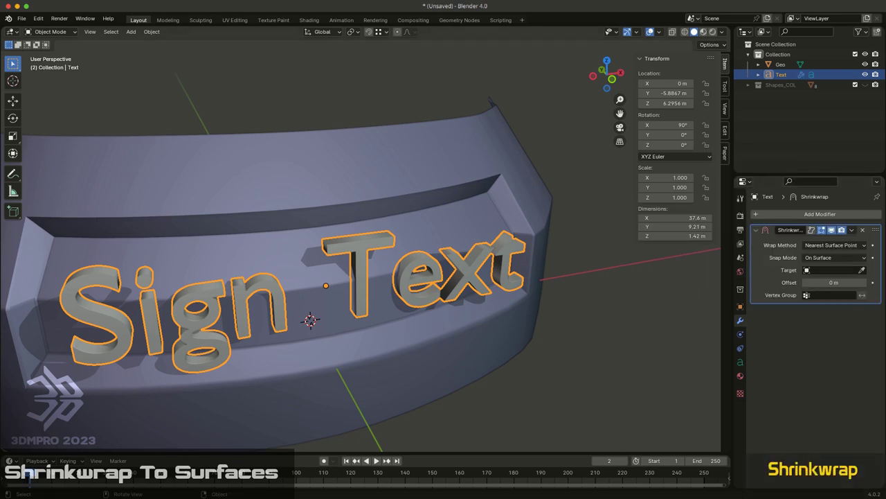
- Pick the curved model Geo as the target of the text's Shrinkwrap modifier
{"action": "middle_click_drag", "start_coordinate": [585, 290], "coordinate": [500, 295]}
{"action": "scroll", "coordinate": [550, 336], "scroll_direction": "down", "scroll_amount": 1}
{"action": "scroll", "coordinate": [535, 346], "scroll_direction": "down", "scroll_amount": 1}
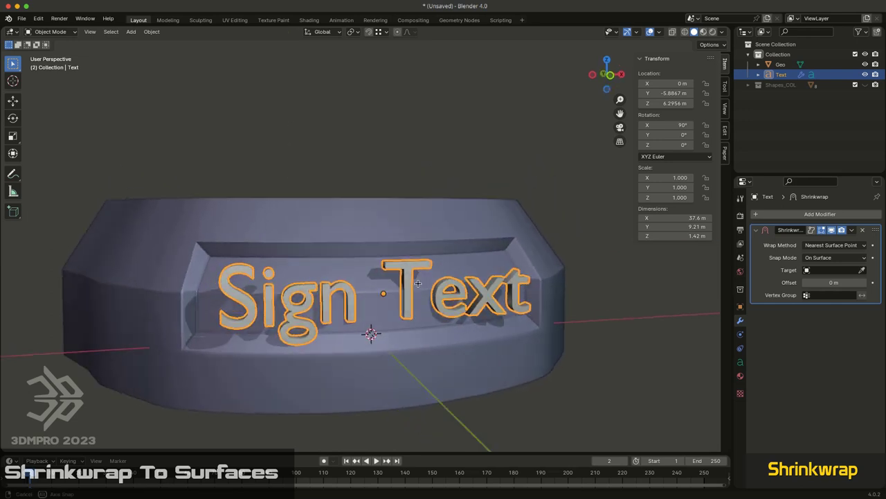
{"action": "middle_click_drag", "start_coordinate": [418, 284], "coordinate": [409, 283]}
{"action": "middle_click_drag", "start_coordinate": [370, 334], "coordinate": [358, 315]}
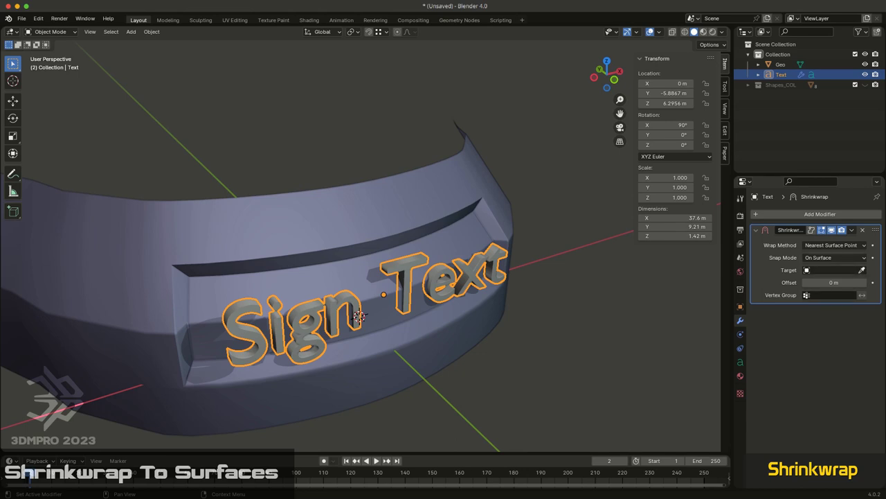
{"action": "left_click", "coordinate": [861, 270]}
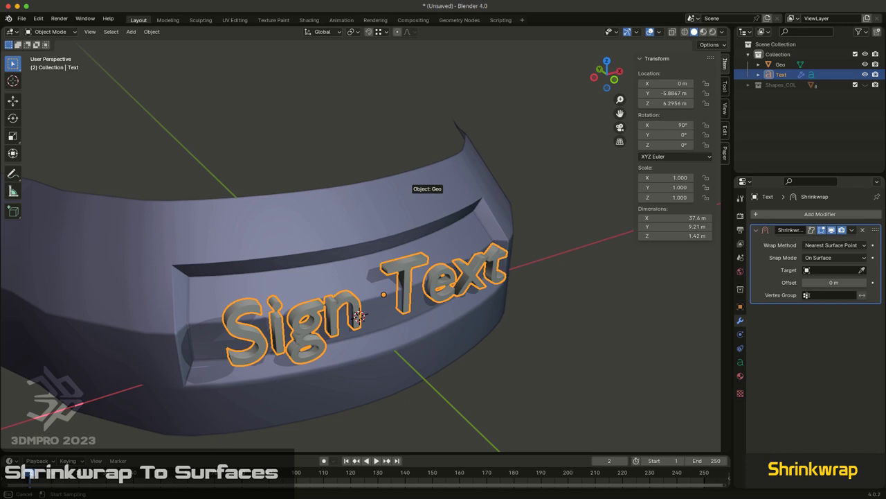
{"action": "left_click", "coordinate": [359, 316]}
- Inspect the wrapped letters up close and try the Target Normal Project wrap method on the Shrinkwrap modifier
{"action": "middle_click_drag", "start_coordinate": [360, 316], "coordinate": [506, 135]}
{"action": "scroll", "coordinate": [410, 213], "scroll_direction": "up", "scroll_amount": 3}
{"action": "middle_click_drag", "start_coordinate": [457, 161], "coordinate": [497, 187]}
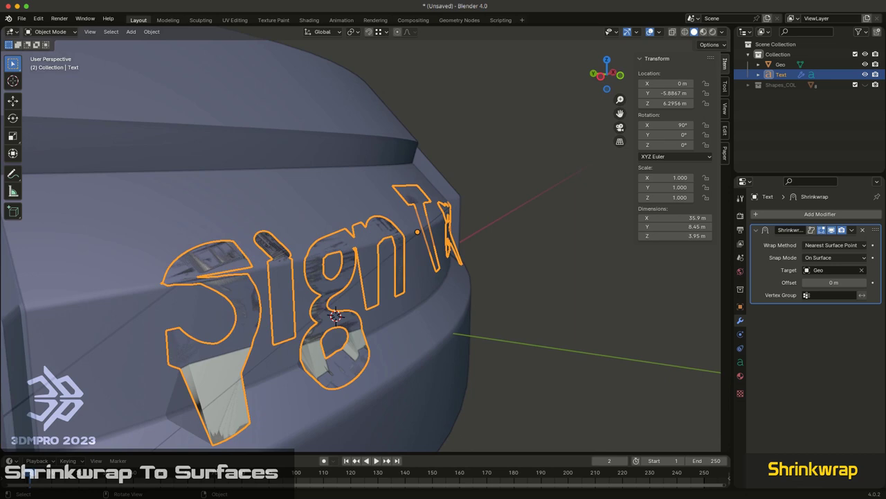
{"action": "middle_click_drag", "start_coordinate": [416, 252], "coordinate": [468, 228]}
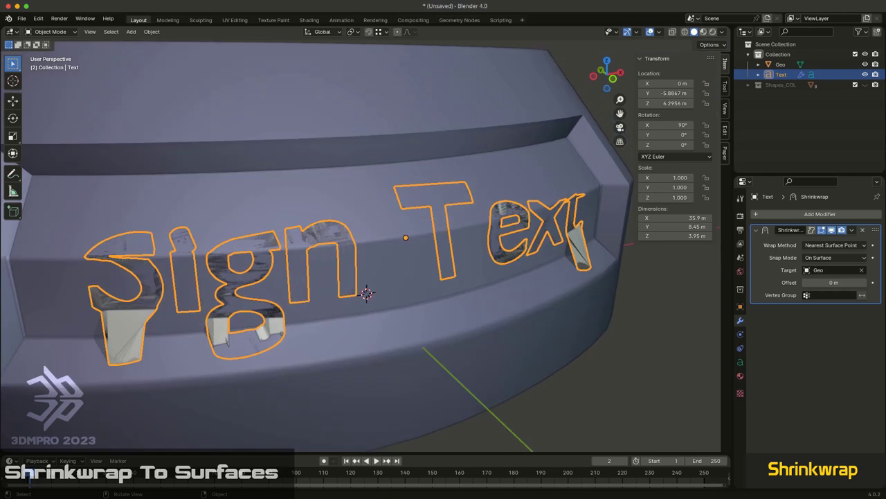
{"action": "middle_click_drag", "start_coordinate": [467, 229], "coordinate": [479, 229]}
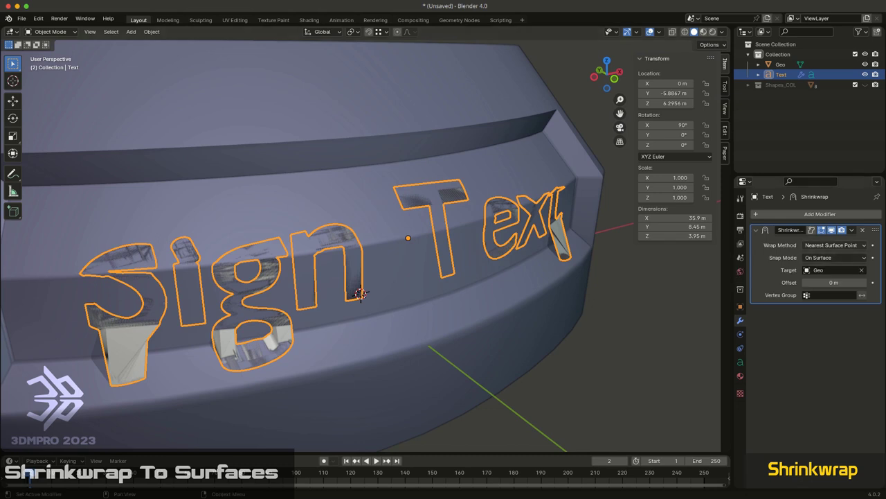
{"action": "left_click", "coordinate": [835, 245]}
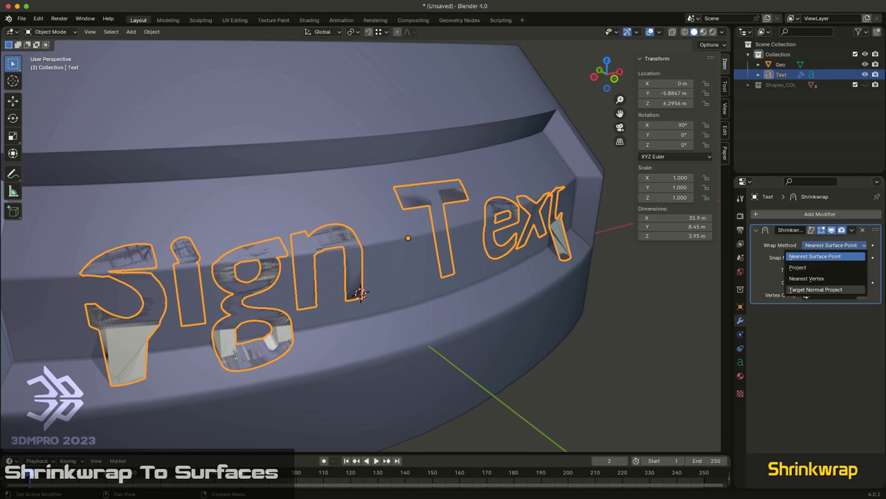
{"action": "left_click", "coordinate": [815, 290]}
{"action": "middle_click_drag", "start_coordinate": [542, 311], "coordinate": [499, 308]}
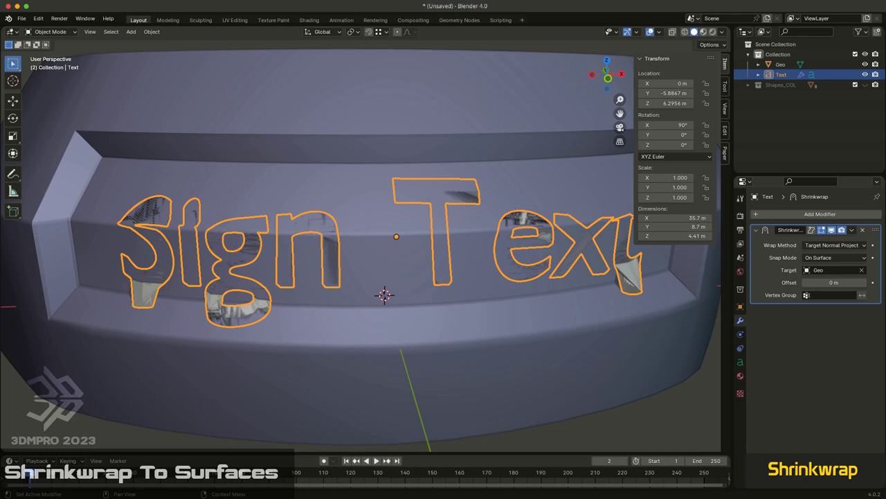
- Set the Shrinkwrap modifier's wrap method to Project
{"action": "left_click", "coordinate": [831, 245]}
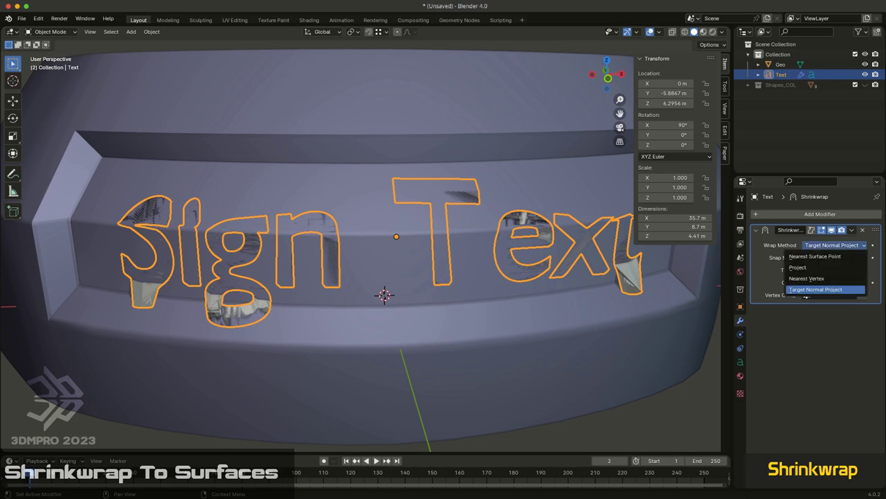
{"action": "left_click", "coordinate": [807, 267]}
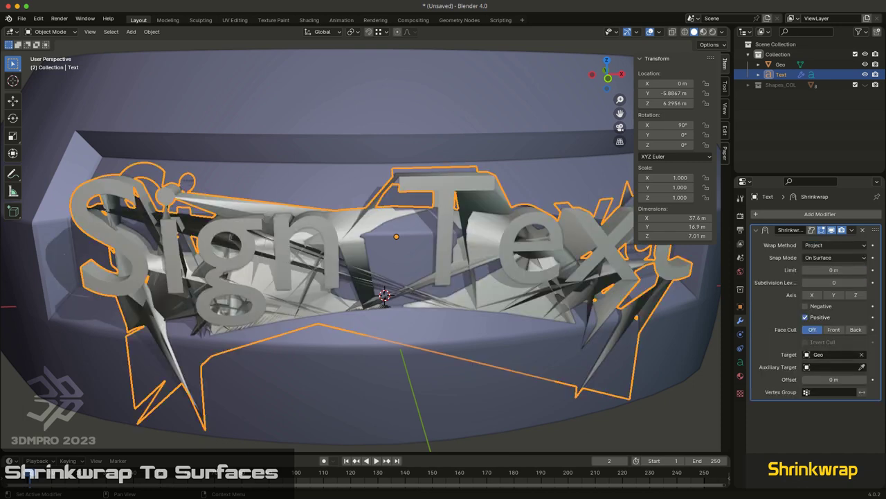
- Try a projection limit of 0.07 m on the Shrinkwrap modifier and reset the limit to 0 m
{"action": "left_click_drag", "start_coordinate": [834, 270], "coordinate": [839, 270]}
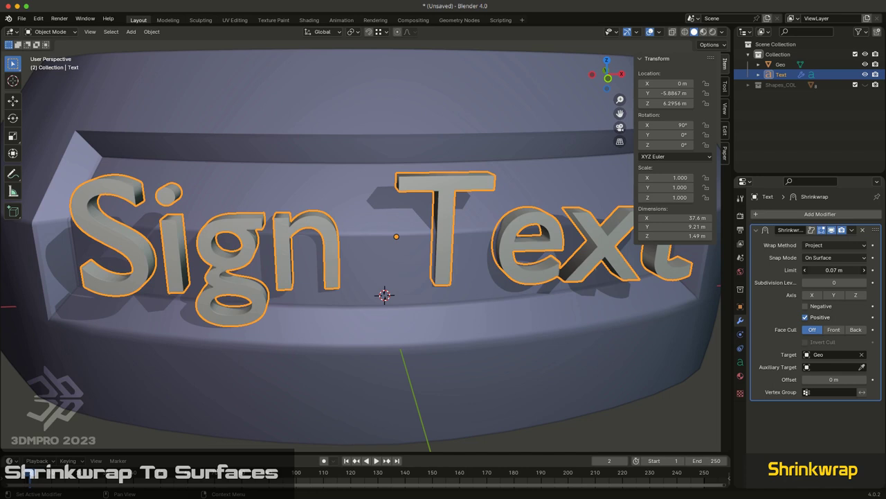
{"action": "middle_click_drag", "start_coordinate": [509, 285], "coordinate": [579, 318]}
{"action": "left_click", "coordinate": [834, 270]}
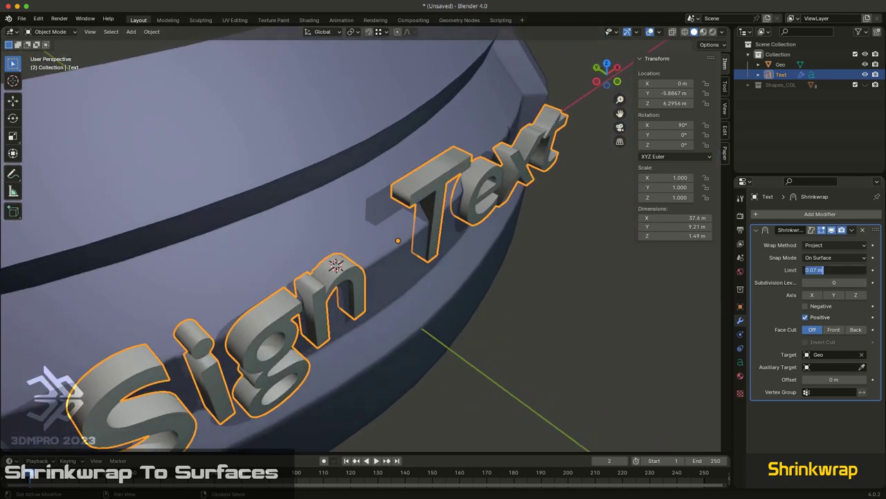
{"action": "type", "text": "0"}
{"action": "key", "text": "Return"}
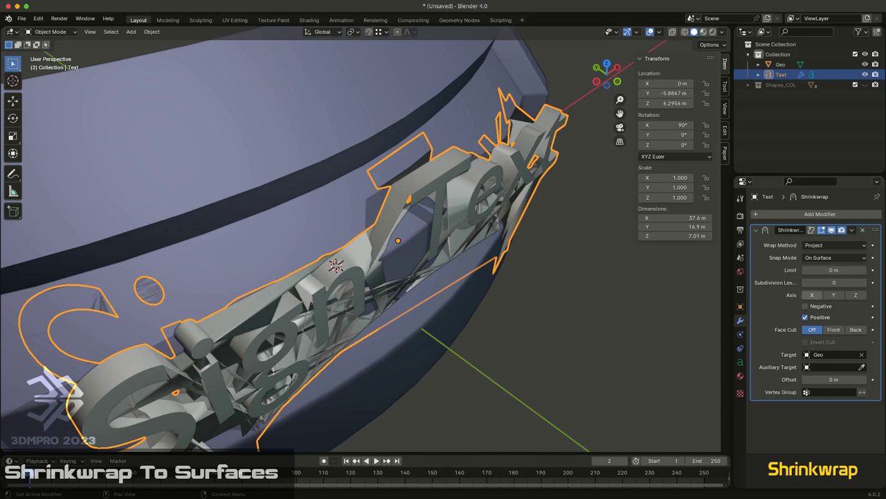
- Enable the Negative projection direction on the text's Shrinkwrap modifier and set the text's extrusion to 0 m
{"action": "left_click", "coordinate": [805, 305]}
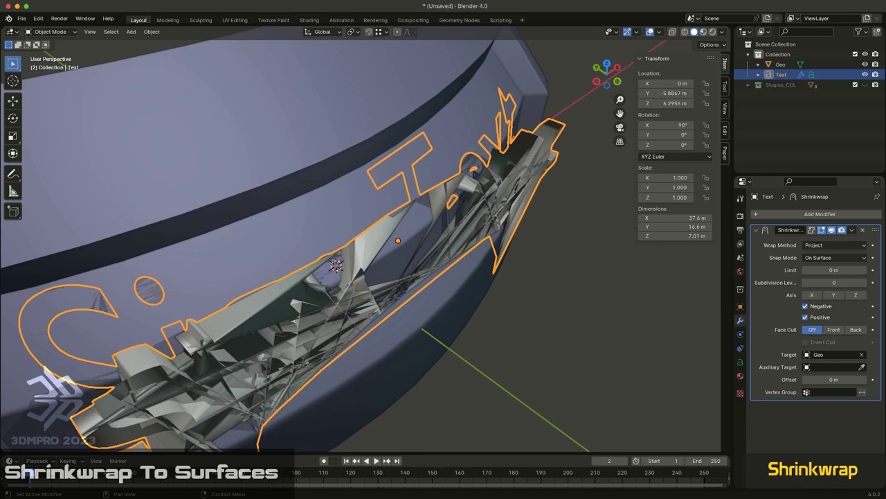
{"action": "middle_click_drag", "start_coordinate": [568, 334], "coordinate": [552, 297]}
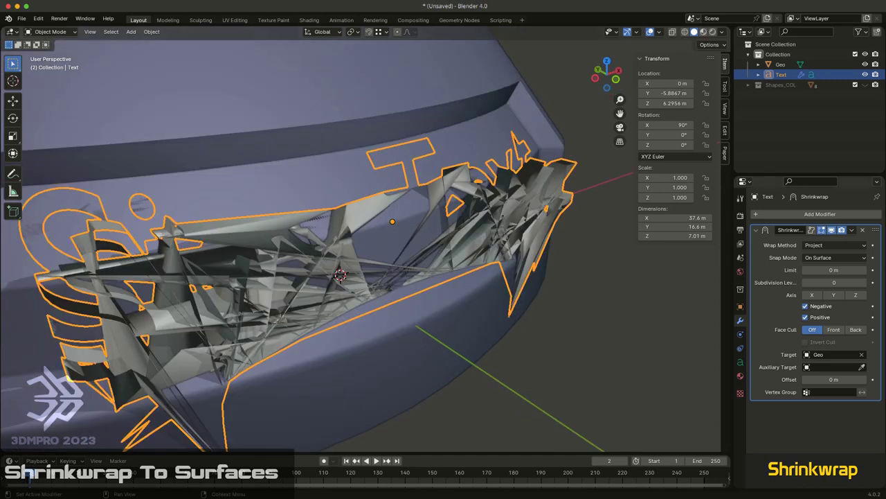
{"action": "left_click", "coordinate": [740, 362]}
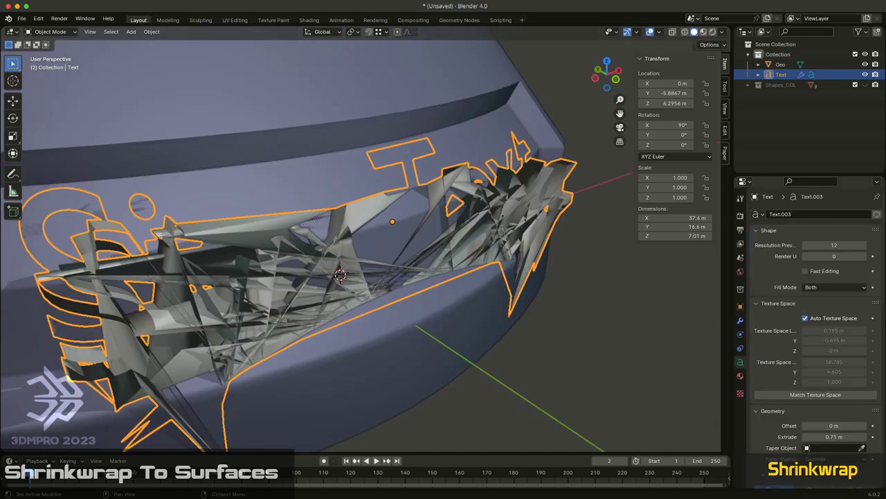
{"action": "scroll", "coordinate": [834, 306], "scroll_direction": "down", "scroll_amount": 3}
{"action": "left_click", "coordinate": [834, 382]}
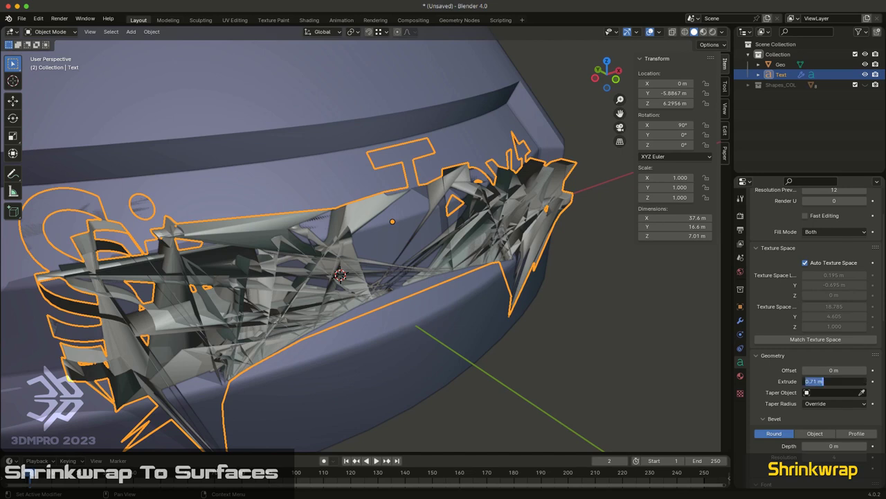
{"action": "type", "text": "0"}
{"action": "key", "text": "Return"}
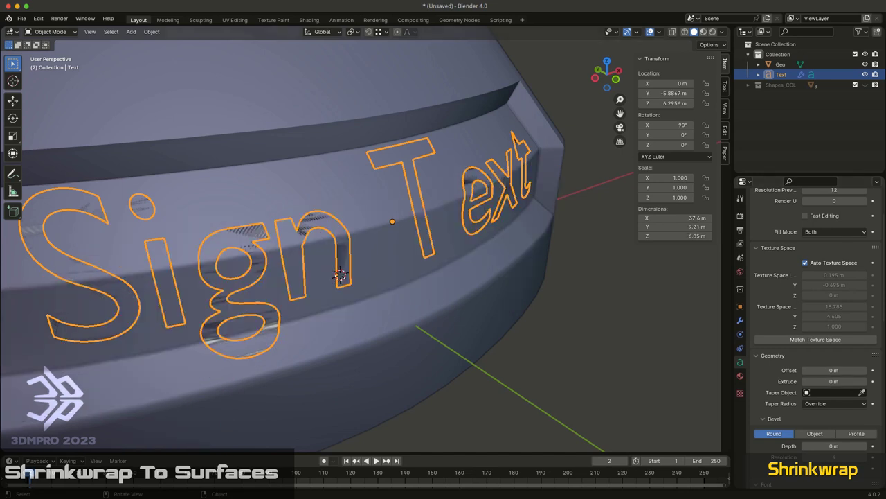
- Reduce the font size of the flat text to 7.14 so it sits well within the recessed panel
{"action": "middle_click_drag", "start_coordinate": [415, 277], "coordinate": [381, 260]}
{"action": "scroll", "coordinate": [530, 308], "scroll_direction": "down", "scroll_amount": 3}
{"action": "middle_click_drag", "start_coordinate": [523, 275], "coordinate": [475, 274]}
{"action": "middle_click_drag", "start_coordinate": [412, 313], "coordinate": [500, 333]}
{"action": "scroll", "coordinate": [815, 332], "scroll_direction": "up", "scroll_amount": 3}
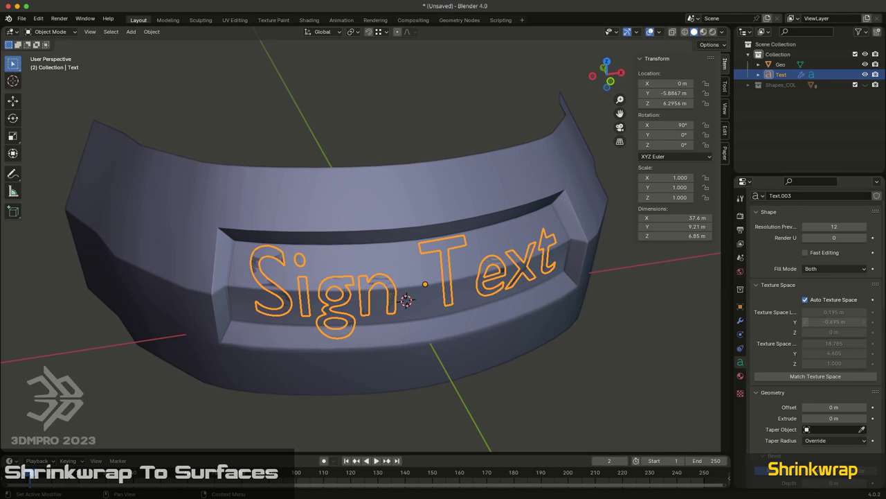
{"action": "middle_click_drag", "start_coordinate": [485, 298], "coordinate": [474, 270]}
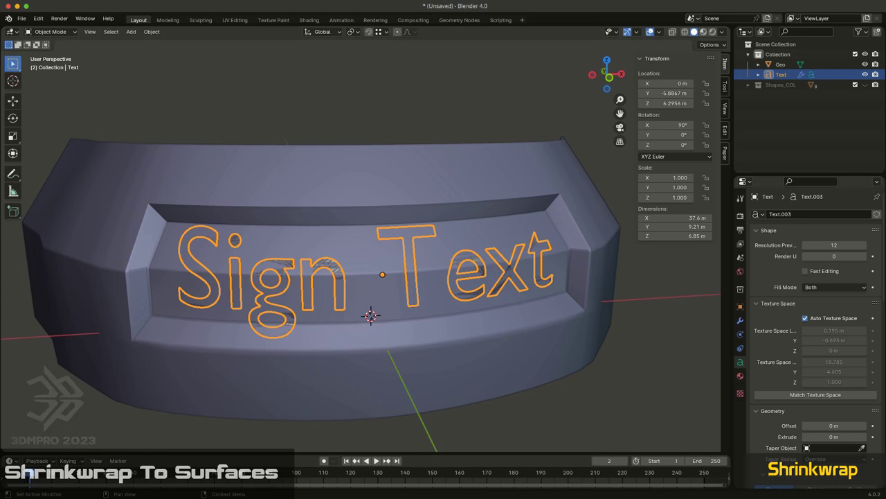
{"action": "scroll", "coordinate": [815, 340], "scroll_direction": "down", "scroll_amount": 6}
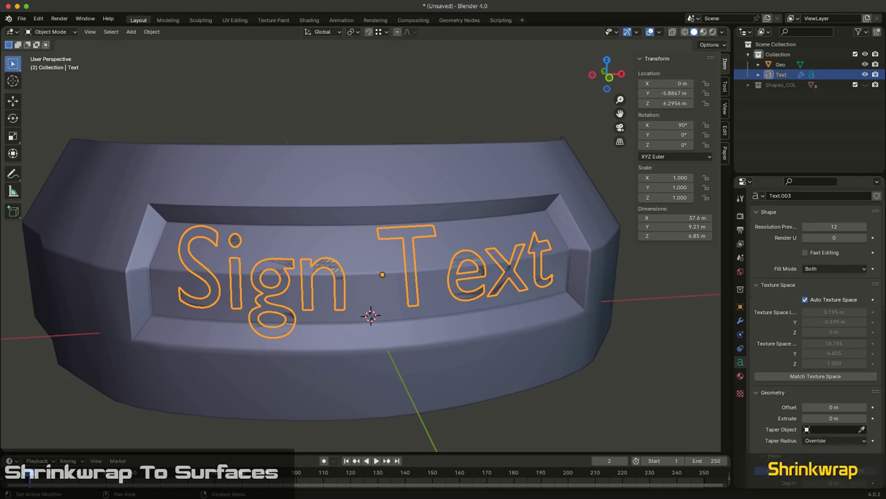
{"action": "scroll", "coordinate": [815, 339], "scroll_direction": "down", "scroll_amount": 4}
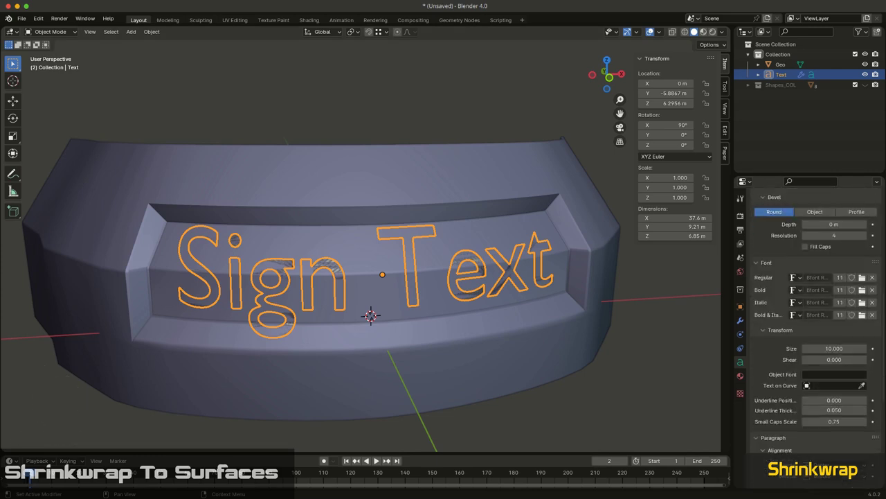
{"action": "left_click_drag", "start_coordinate": [834, 349], "coordinate": [796, 348]}
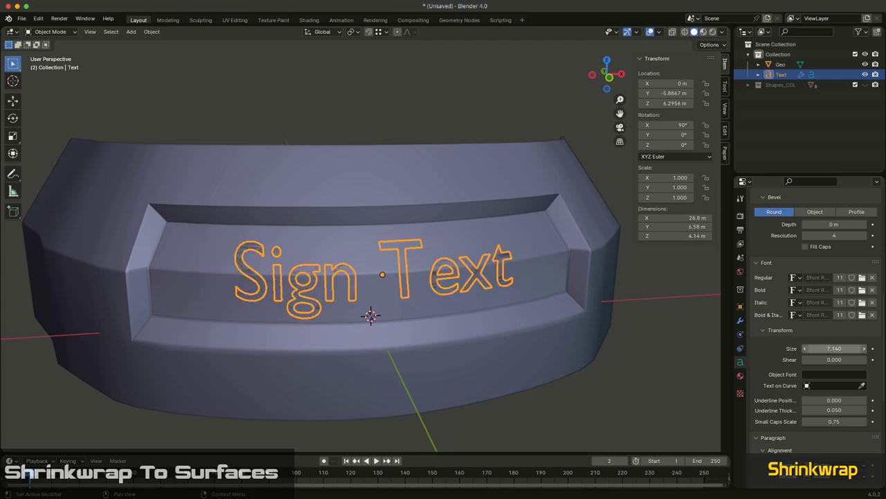
{"action": "middle_click_drag", "start_coordinate": [639, 316], "coordinate": [684, 322]}
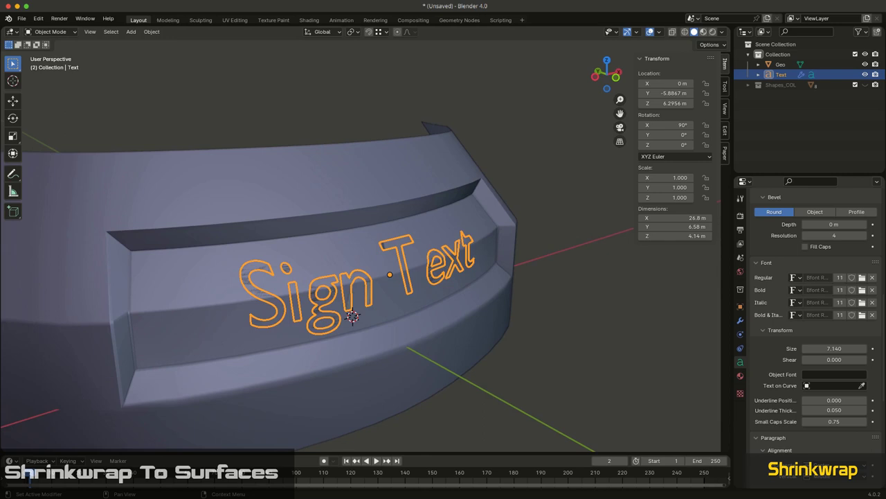
- Add a Solidify modifier after the text's Shrinkwrap and set its thickness to -1.08 m
{"action": "left_click", "coordinate": [741, 320]}
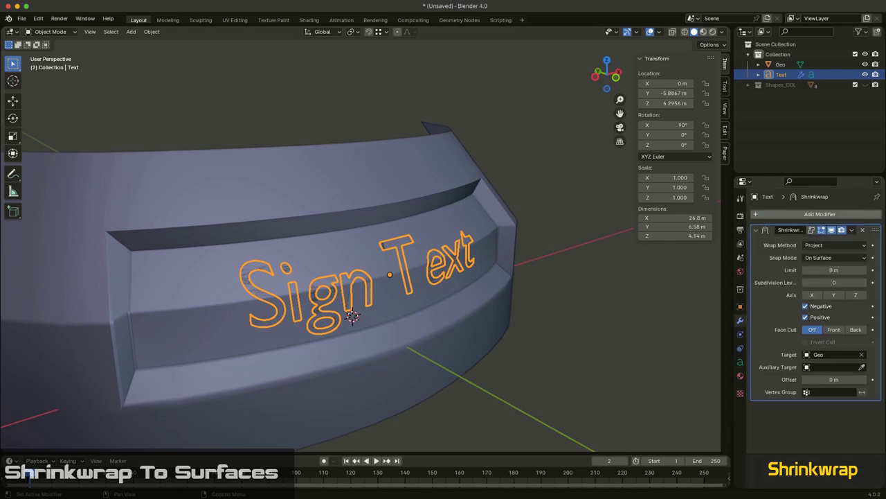
{"action": "left_click", "coordinate": [774, 213]}
{"action": "mouse_move", "coordinate": [770, 202]}
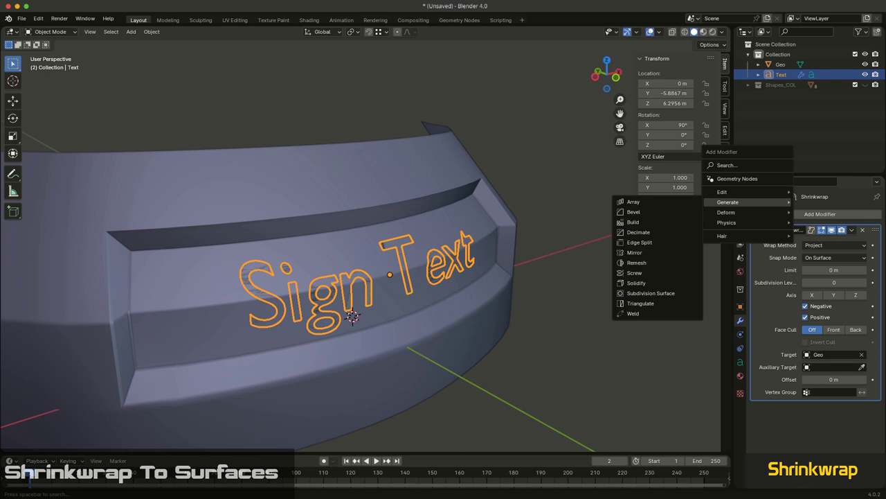
{"action": "left_click", "coordinate": [636, 283]}
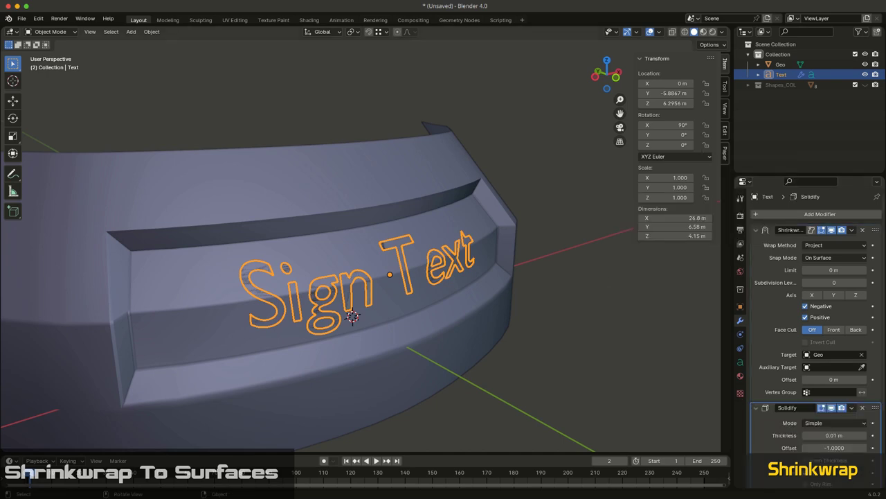
{"action": "left_click", "coordinate": [756, 230]}
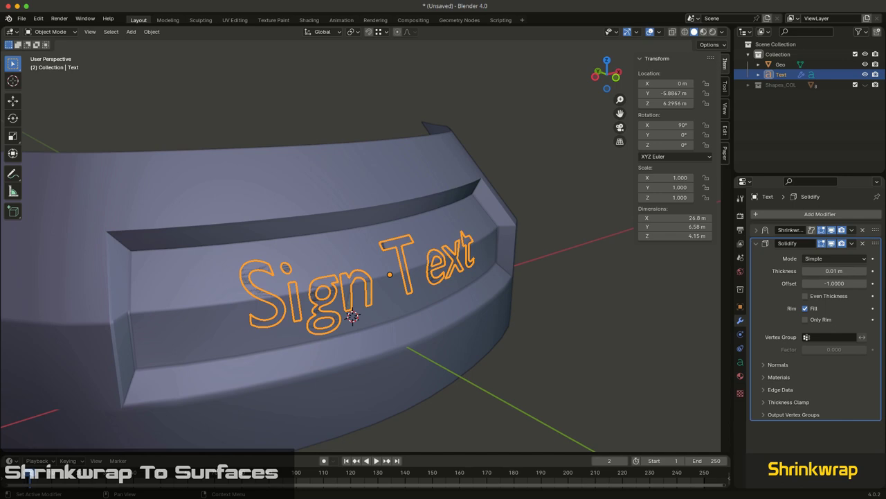
{"action": "left_click_drag", "start_coordinate": [835, 270], "coordinate": [765, 271]}
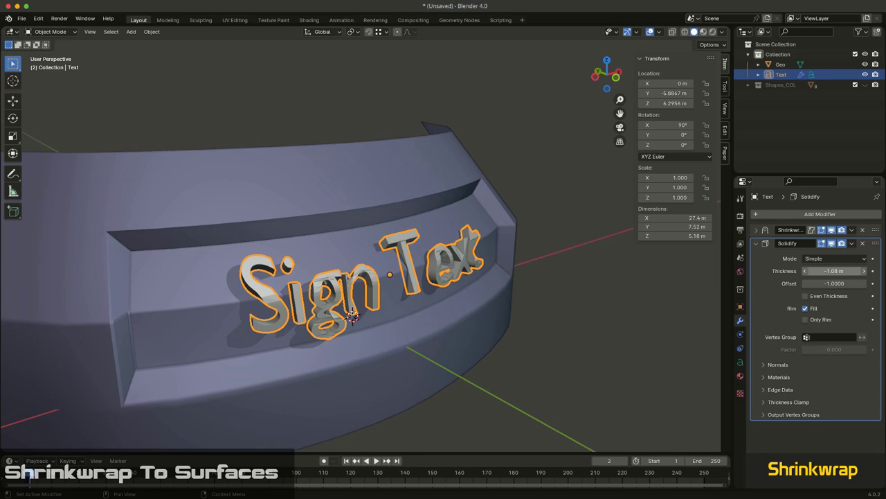
- Examine the solidified letters' geometry and their fit to the curved panel from the front, sides and up close
{"action": "middle_click_drag", "start_coordinate": [529, 281], "coordinate": [595, 318]}
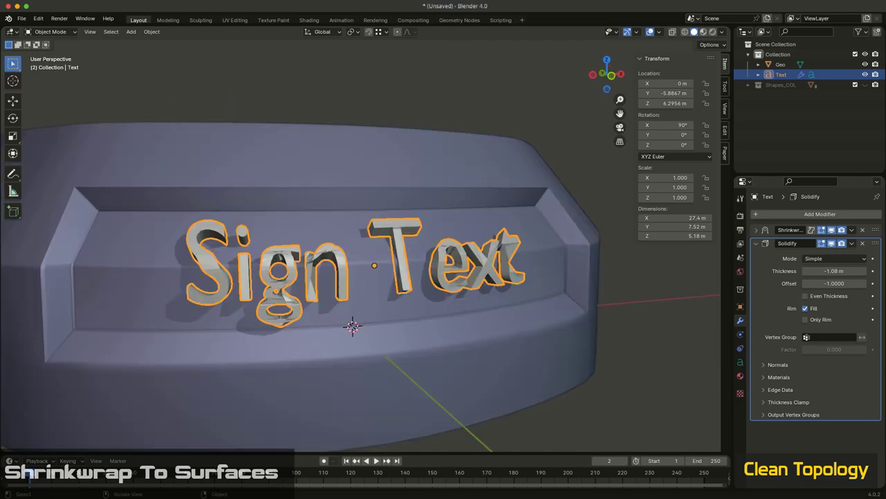
{"action": "middle_click_drag", "start_coordinate": [516, 294], "coordinate": [482, 342]}
{"action": "scroll", "coordinate": [488, 310], "scroll_direction": "down", "scroll_amount": 2}
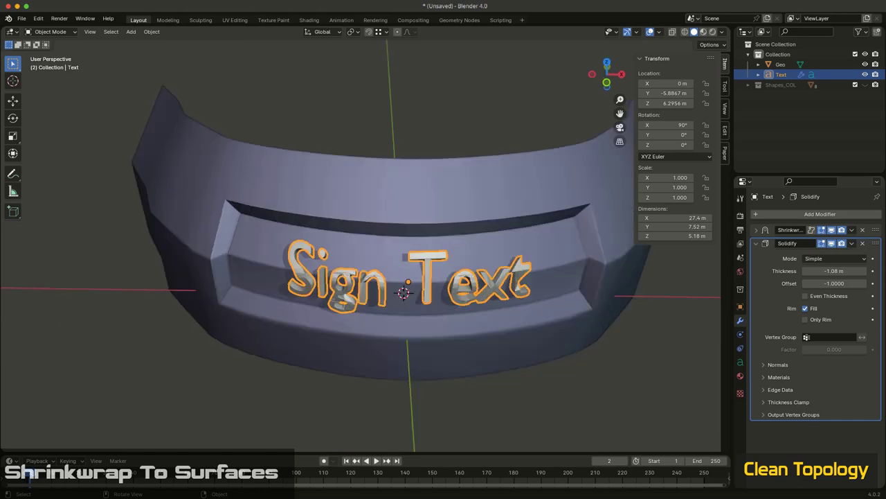
{"action": "middle_click_drag", "start_coordinate": [360, 277], "coordinate": [250, 266]}
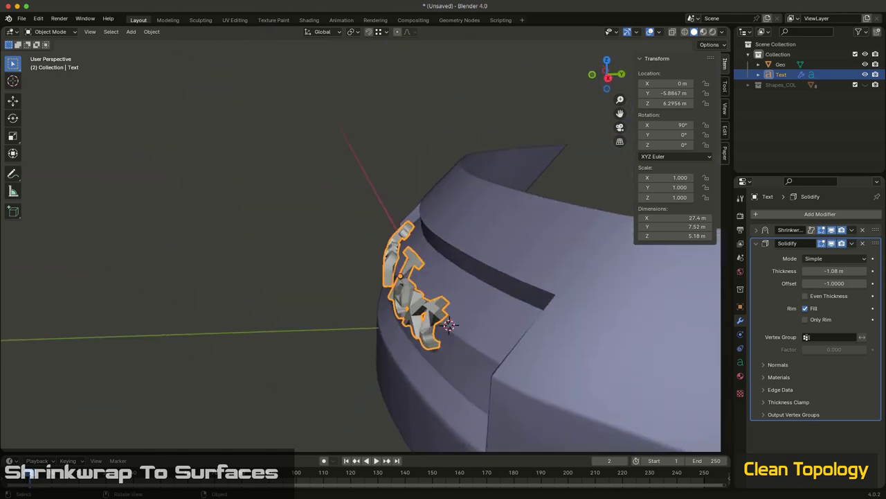
{"action": "middle_click_drag", "start_coordinate": [449, 325], "coordinate": [392, 293]}
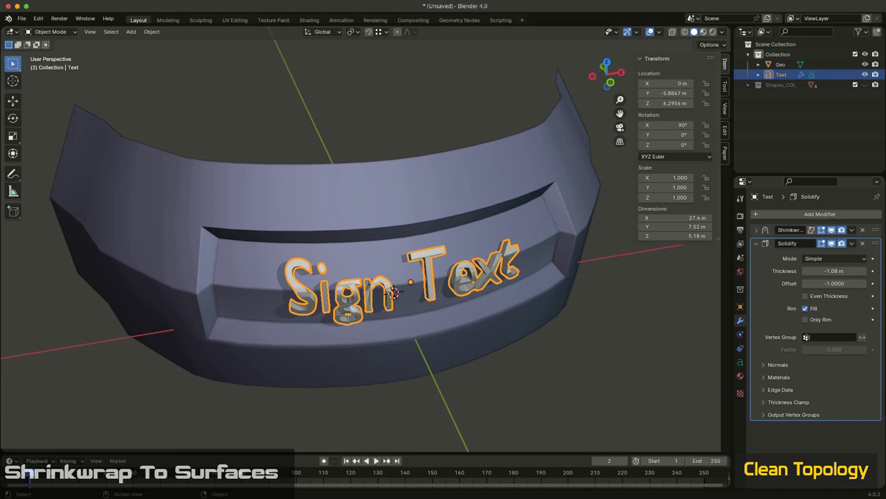
{"action": "middle_click_drag", "start_coordinate": [393, 292], "coordinate": [390, 307]}
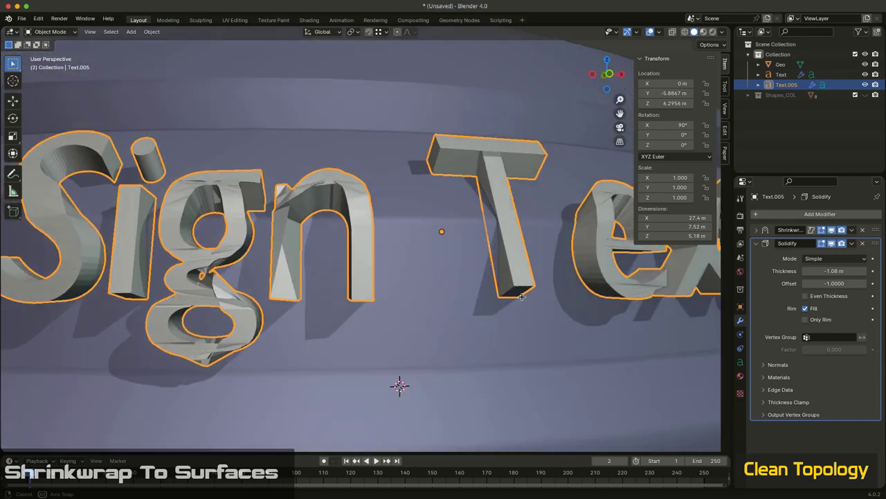
{"action": "middle_click_drag", "start_coordinate": [533, 295], "coordinate": [405, 286]}
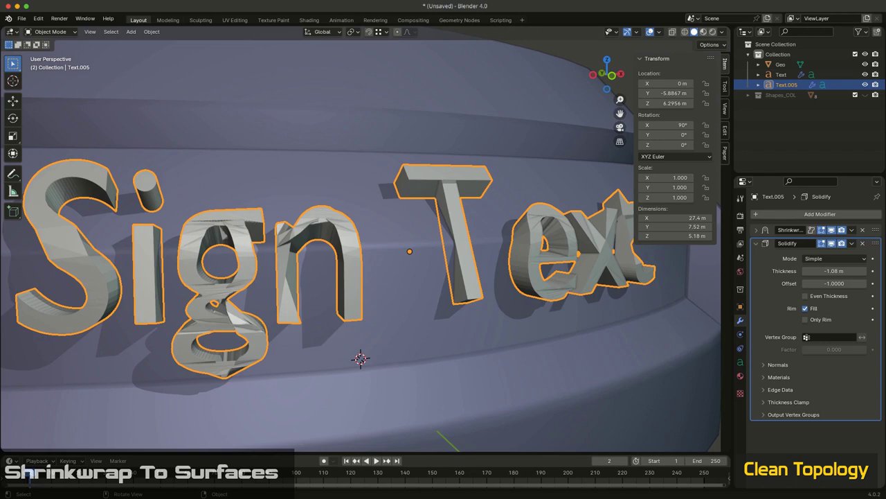
{"action": "middle_click_drag", "start_coordinate": [405, 285], "coordinate": [332, 278]}
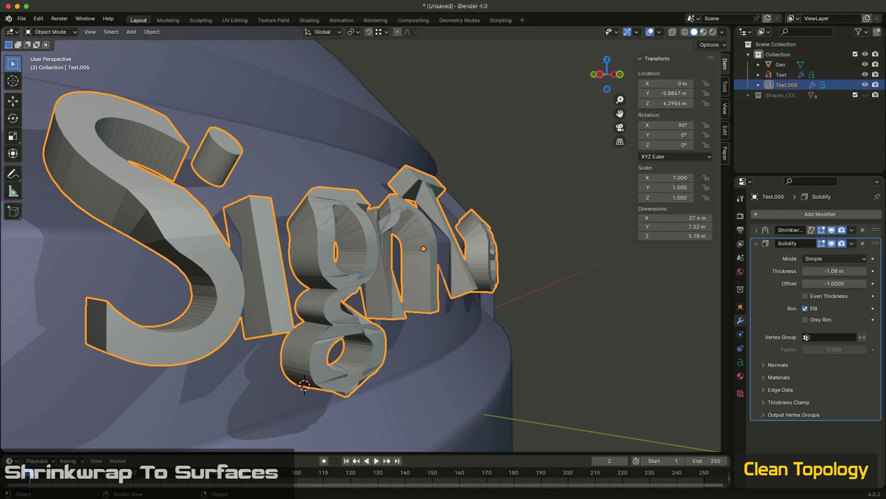
{"action": "middle_click_drag", "start_coordinate": [332, 278], "coordinate": [320, 306]}
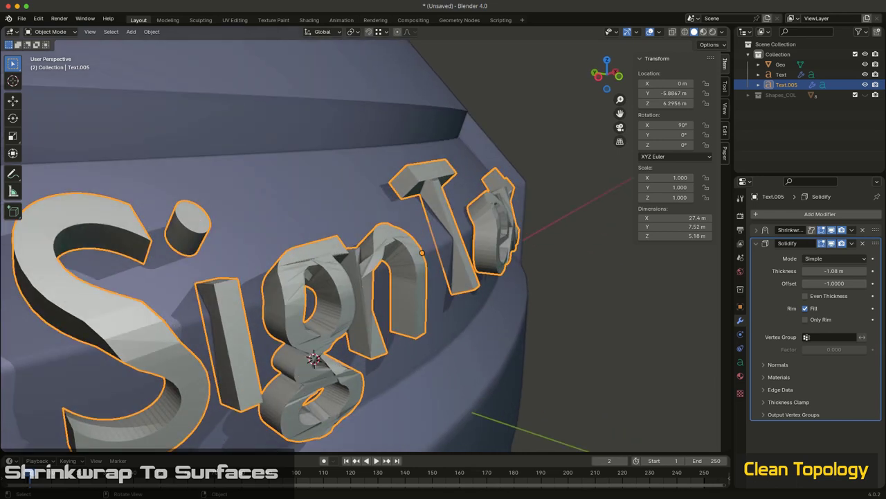
{"action": "middle_click_drag", "start_coordinate": [374, 281], "coordinate": [454, 277]}
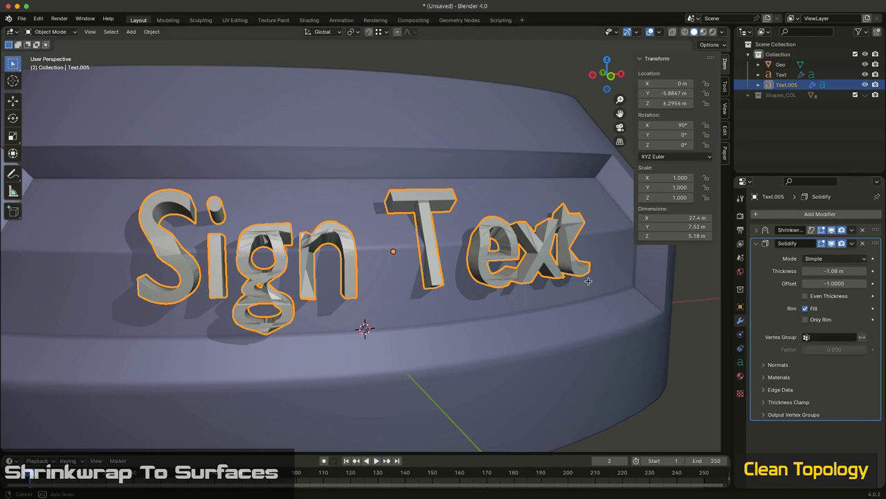
{"action": "middle_click_drag", "start_coordinate": [587, 280], "coordinate": [572, 283]}
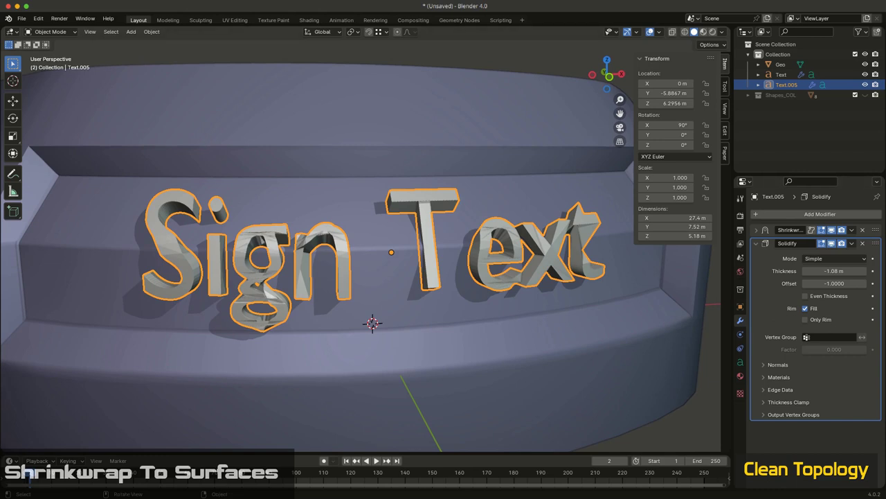
{"action": "scroll", "coordinate": [612, 288], "scroll_direction": "down", "scroll_amount": 1}
{"action": "middle_click_drag", "start_coordinate": [612, 289], "coordinate": [594, 270], "text": "shift"}
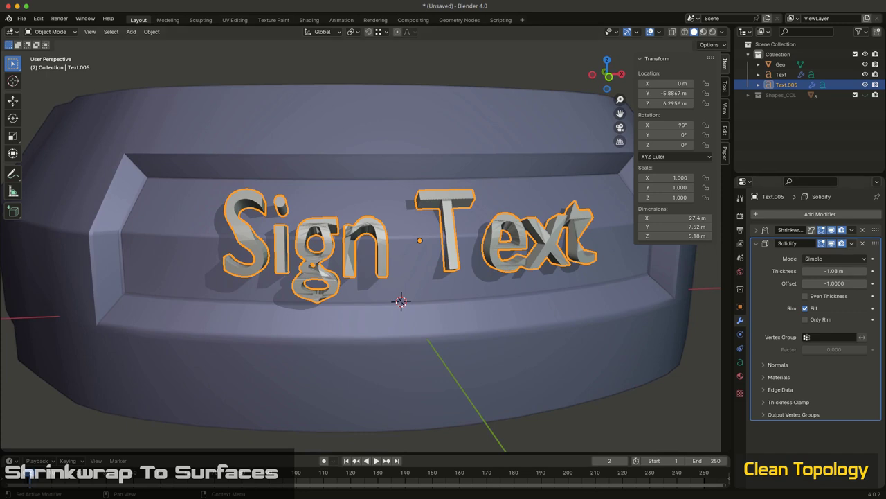
- Turn off the viewport display of the Solidify and Shrinkwrap modifiers on the Text.005 copy
{"action": "left_click", "coordinate": [831, 243]}
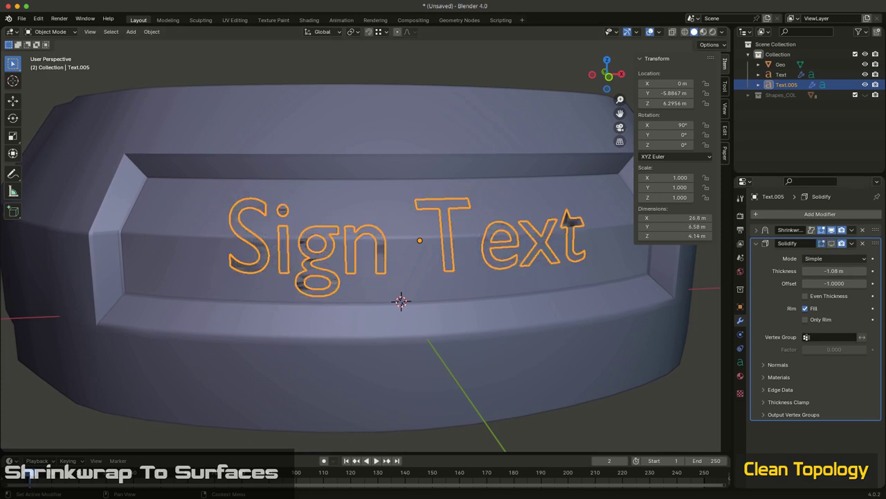
{"action": "left_click", "coordinate": [831, 229]}
{"action": "mouse_move", "coordinate": [484, 280]}
{"action": "middle_mouse_down"}
{"action": "mouse_move", "coordinate": [529, 271]}
{"action": "mouse_move", "coordinate": [493, 273]}
{"action": "middle_mouse_up"}
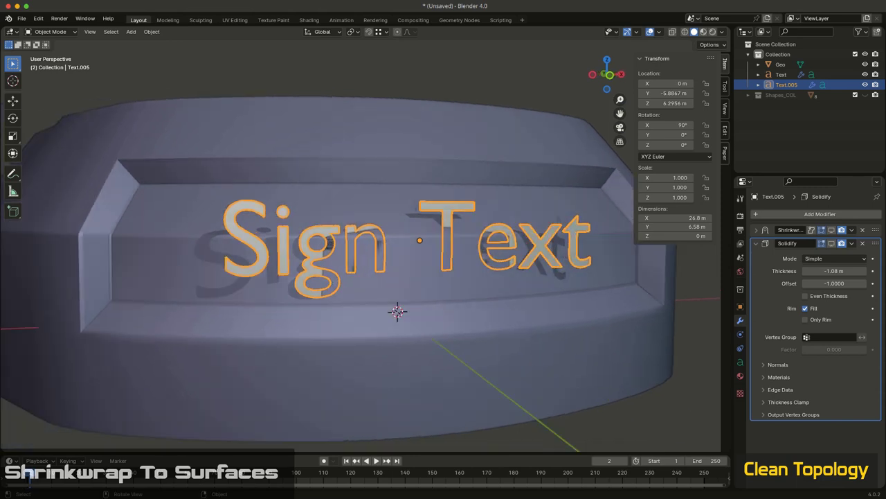
{"action": "middle_click_drag", "start_coordinate": [397, 312], "coordinate": [358, 330]}
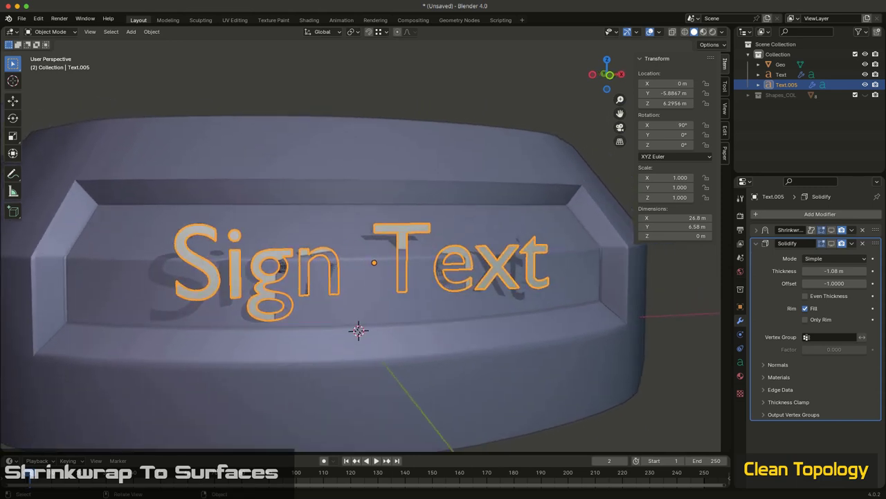
- Start editing the Text.005 copy and remove the word "Sign" with its space, leaving only "Text"
{"action": "key", "text": "Tab"}
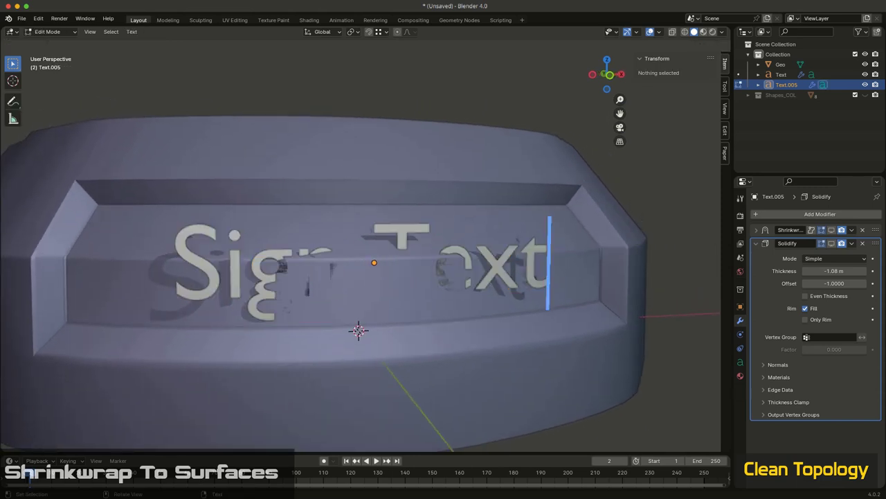
{"action": "key", "text": "BackSpace"}
{"action": "key", "text": "BackSpace"}
{"action": "key", "text": "BackSpace"}
{"action": "key", "text": "BackSpace"}
{"action": "key", "text": "BackSpace"}
{"action": "key", "text": "BackSpace"}
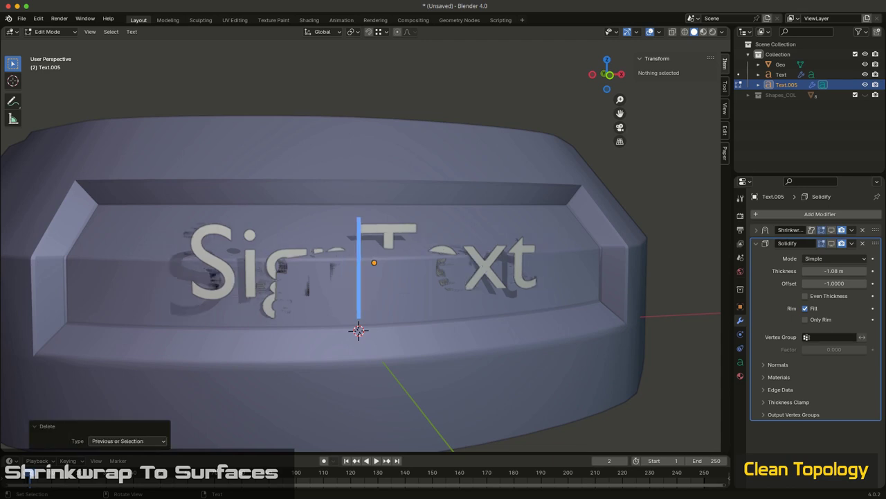
{"action": "key", "text": "BackSpace"}
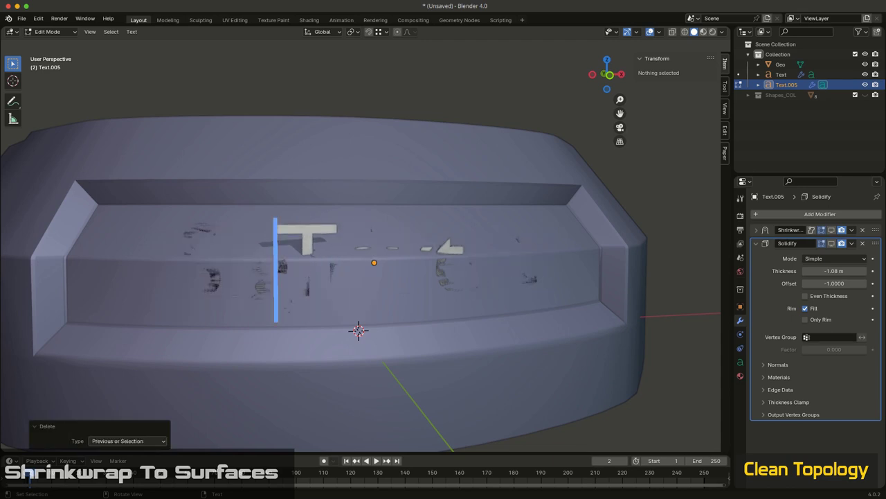
- Replace the lowercase "ext" with capitals so the copy reads "TEXT"
{"action": "key", "text": "Right"}
{"action": "key", "text": "shift+Right"}
{"action": "key", "text": "shift+Right"}
{"action": "key", "text": "shift+Right"}
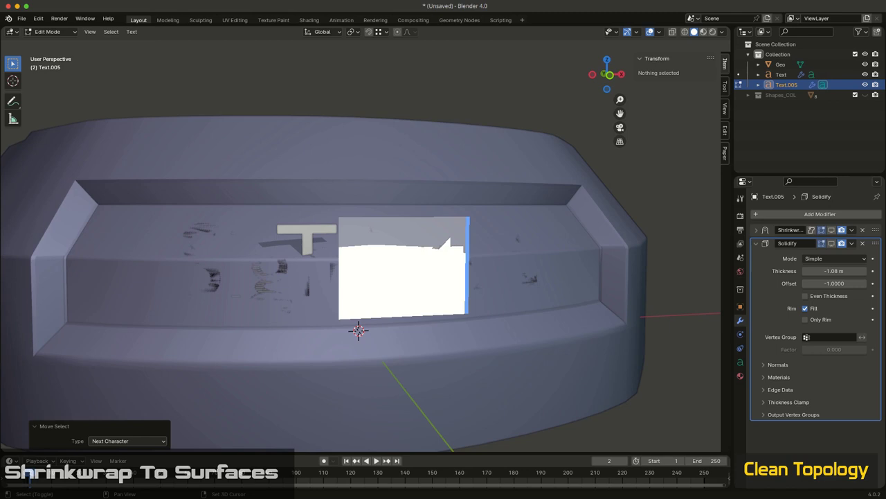
{"action": "type", "text": "T"}
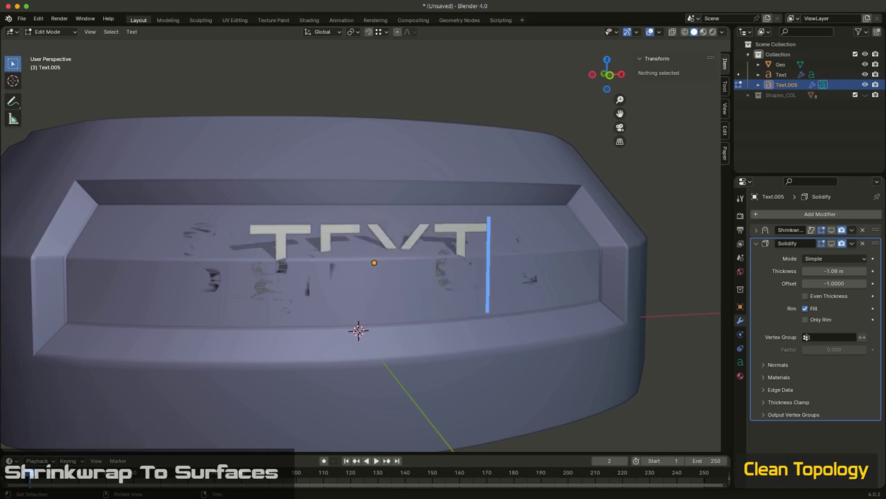
- Finish editing the text and move the TEXT copy about 1.21 m along negative Y, away from the curved panel
{"action": "key", "text": "Tab"}
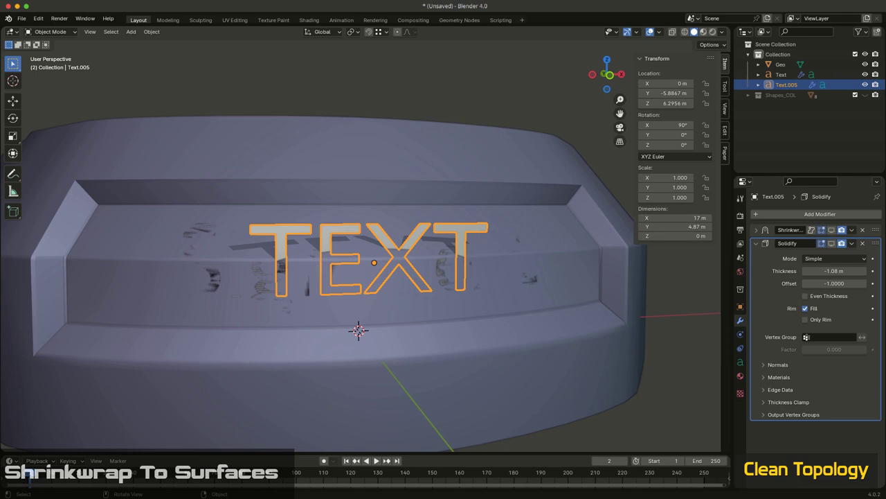
{"action": "key", "text": "g"}
{"action": "right_click", "coordinate": [478, 315]}
{"action": "middle_click_drag", "start_coordinate": [477, 315], "coordinate": [504, 325]}
{"action": "key", "text": "g"}
{"action": "key", "text": "y"}
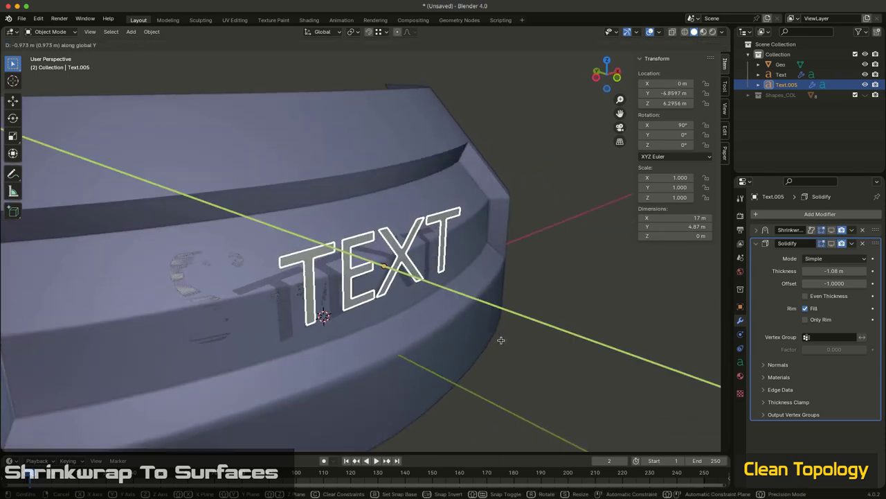
{"action": "left_click", "coordinate": [504, 340]}
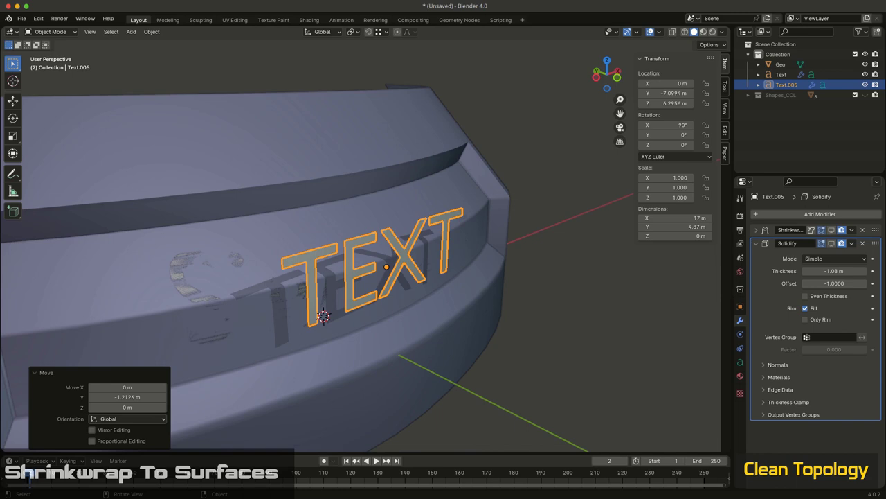
- Convert the TEXT copy to a mesh and enter Edit Mode with its letter faces in close view
{"action": "middle_click_drag", "start_coordinate": [476, 294], "coordinate": [433, 288]}
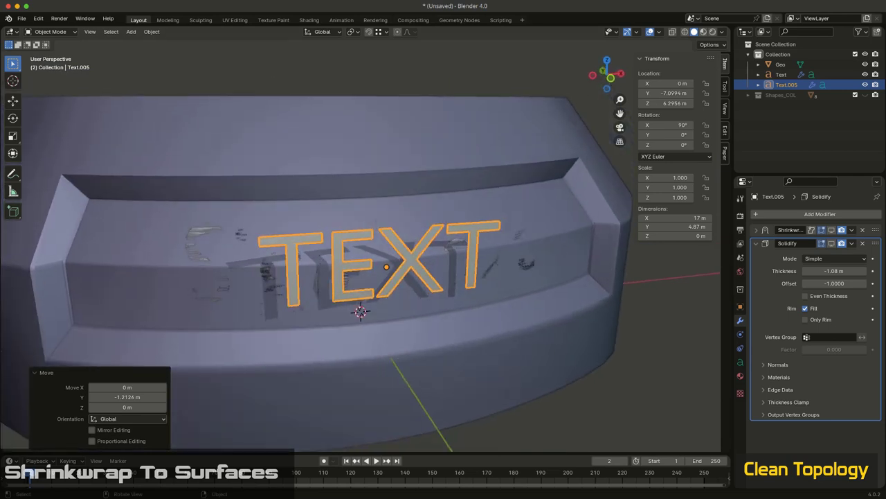
{"action": "right_click", "coordinate": [637, 294]}
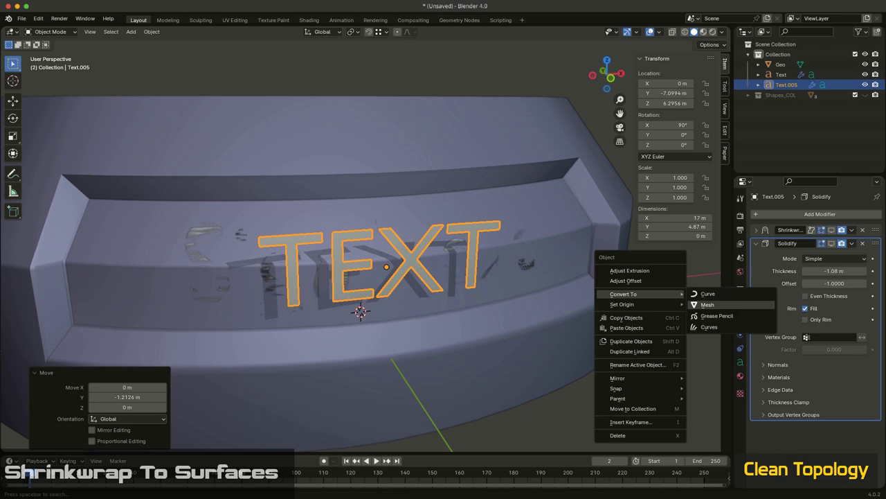
{"action": "left_click", "coordinate": [707, 304]}
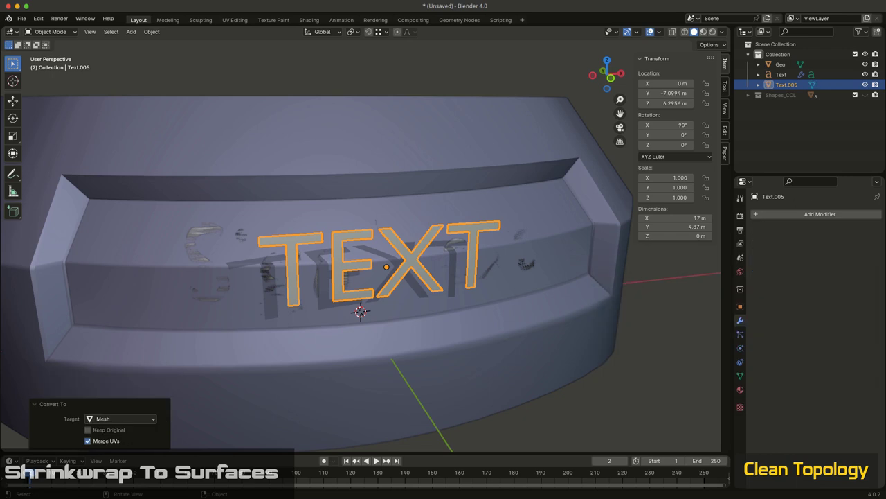
{"action": "key", "text": "Tab"}
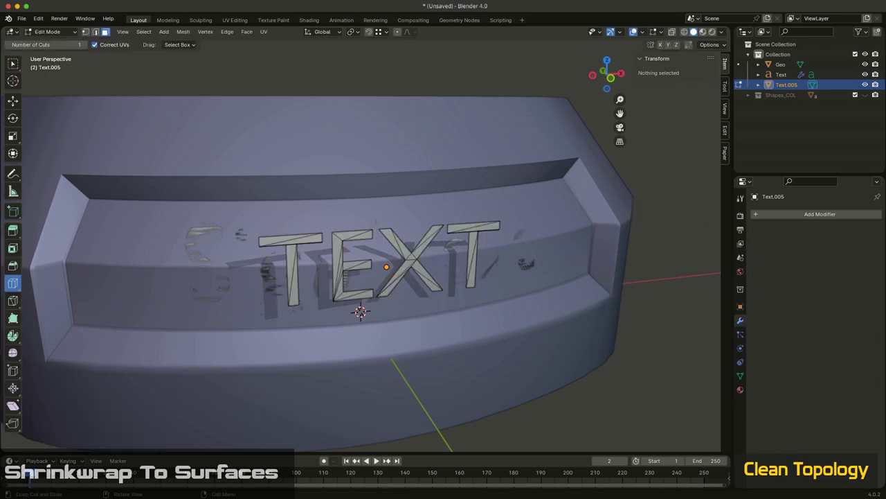
{"action": "middle_click_drag", "start_coordinate": [478, 379], "coordinate": [447, 357]}
{"action": "scroll", "coordinate": [443, 354], "scroll_direction": "up", "scroll_amount": 4}
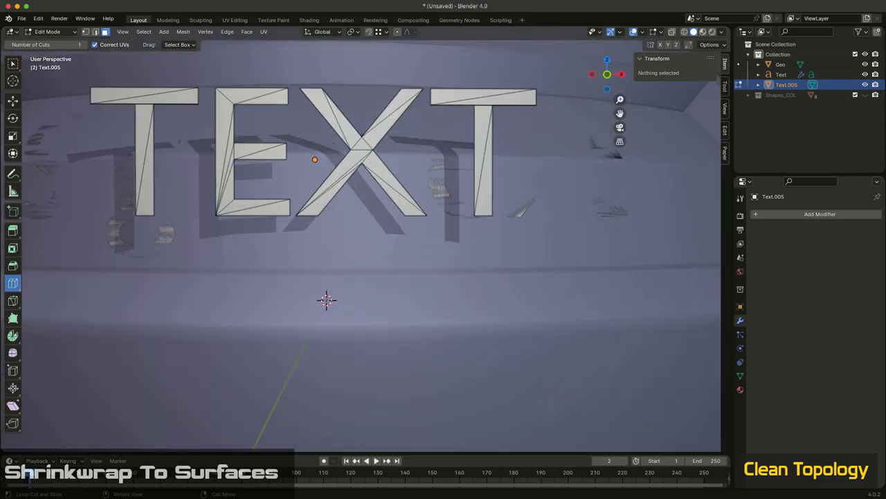
{"action": "middle_click_drag", "start_coordinate": [350, 220], "coordinate": [370, 310], "text": "shift"}
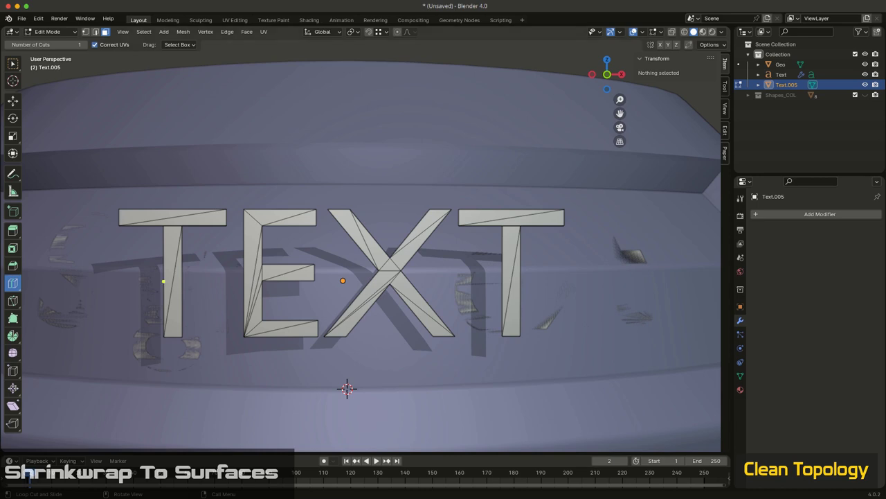
- Select both crossbar faces of the first T, try moving them about 0.6 m up along Z, and undo the move
{"action": "left_click", "coordinate": [12, 64]}
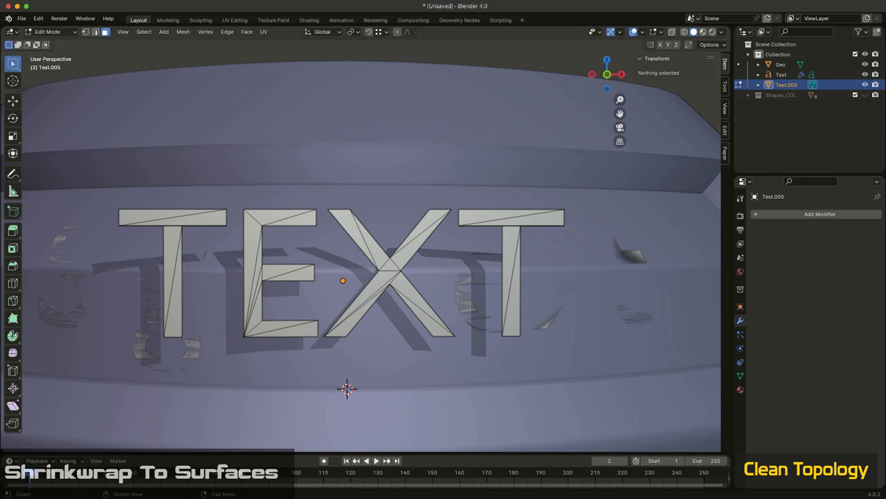
{"action": "left_click", "coordinate": [148, 215]}
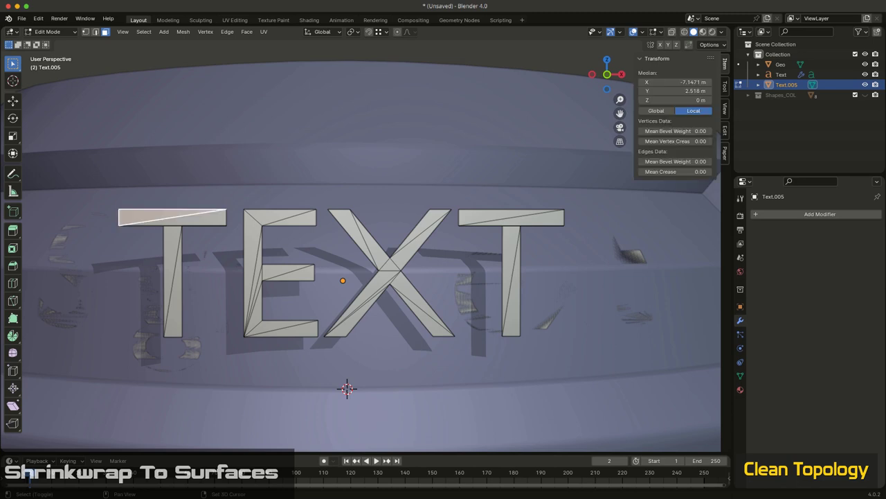
{"action": "left_click", "coordinate": [196, 220], "text": "shift"}
{"action": "key", "text": "g"}
{"action": "key", "text": "z"}
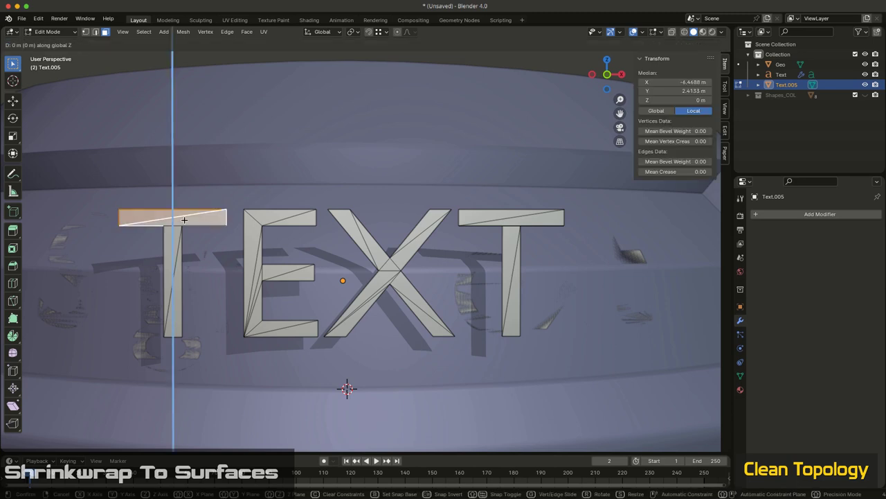
{"action": "left_click", "coordinate": [190, 205]}
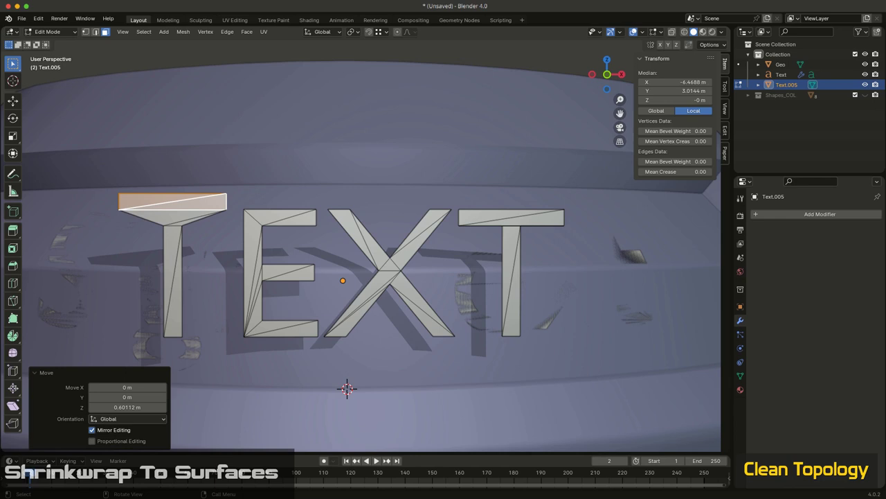
{"action": "key", "text": "super+z"}
- Examine where the first T's crossbar meets its stem and how the neighbouring letters' faces are triangulated
{"action": "middle_click_drag", "start_coordinate": [206, 249], "coordinate": [319, 317], "text": "shift"}
{"action": "scroll", "coordinate": [293, 274], "scroll_direction": "up", "scroll_amount": 3}
{"action": "scroll", "coordinate": [256, 275], "scroll_direction": "up", "scroll_amount": 4}
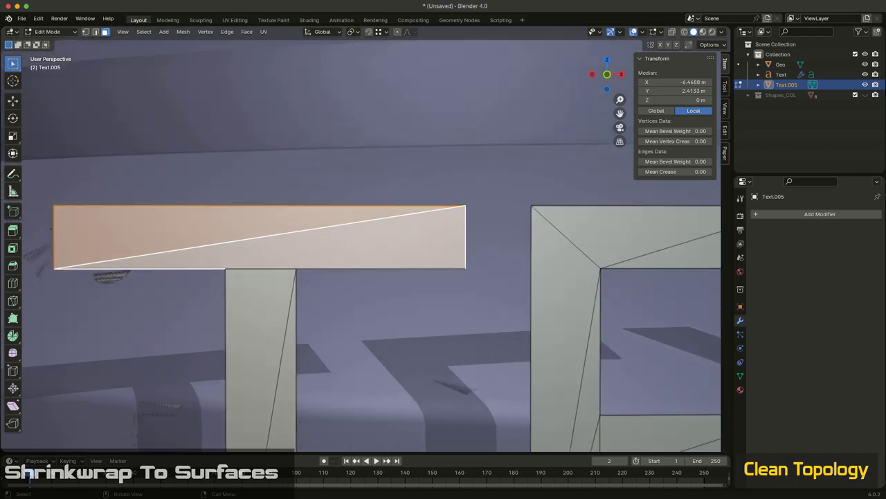
{"action": "scroll", "coordinate": [372, 325], "scroll_direction": "down", "scroll_amount": 3}
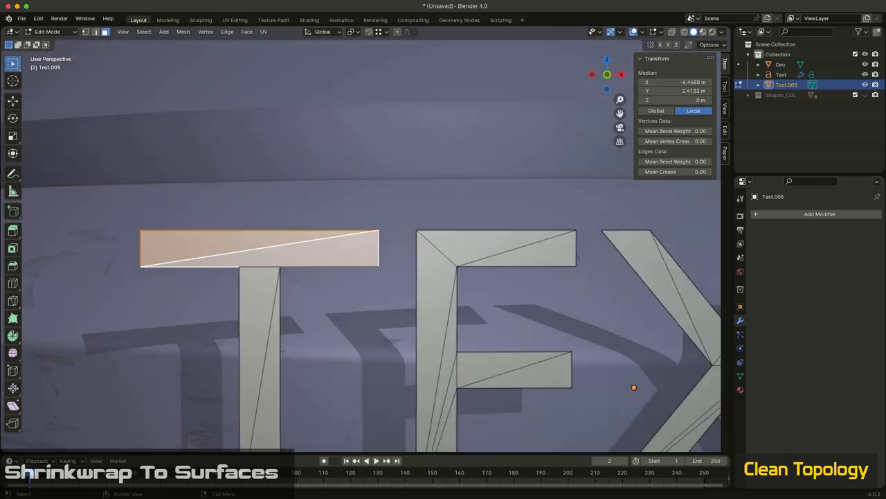
{"action": "key", "text": "g"}
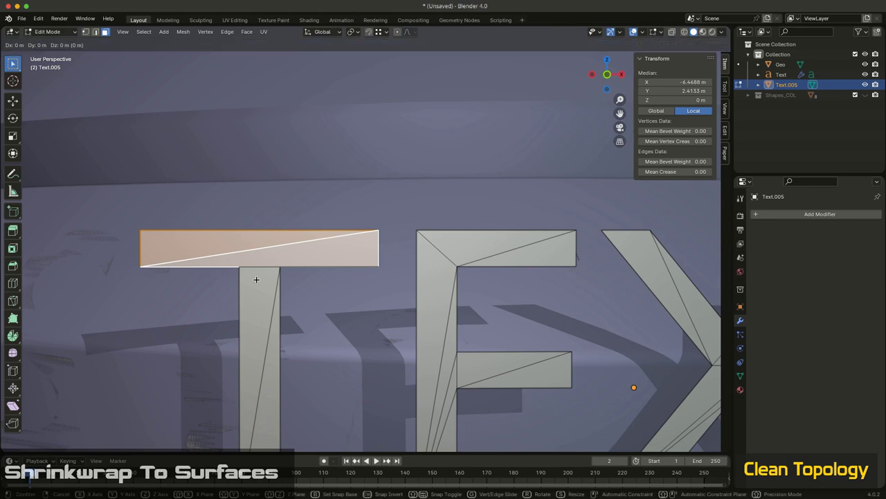
{"action": "left_click", "coordinate": [257, 279]}
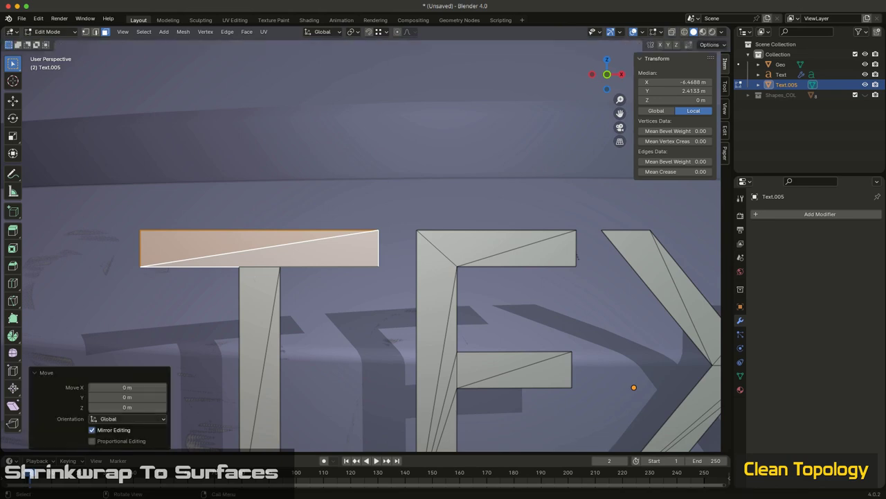
{"action": "scroll", "coordinate": [259, 235], "scroll_direction": "down", "scroll_amount": 6}
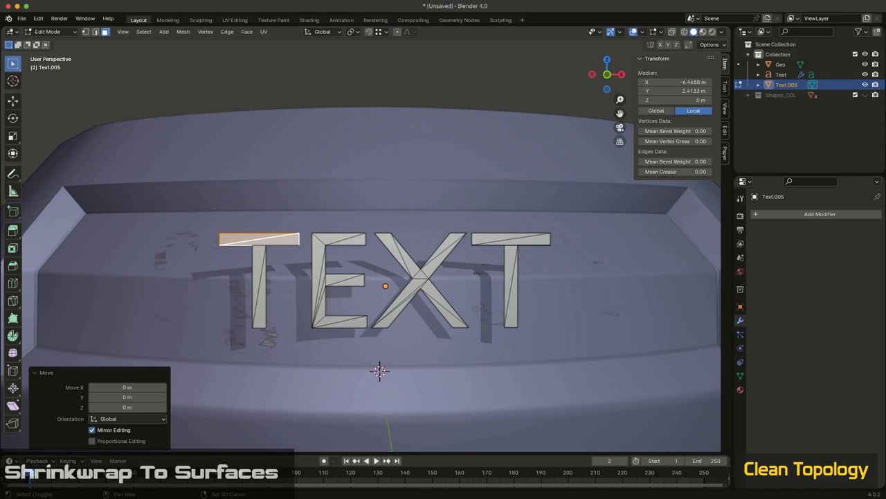
{"action": "middle_click_drag", "start_coordinate": [283, 226], "coordinate": [380, 206]}
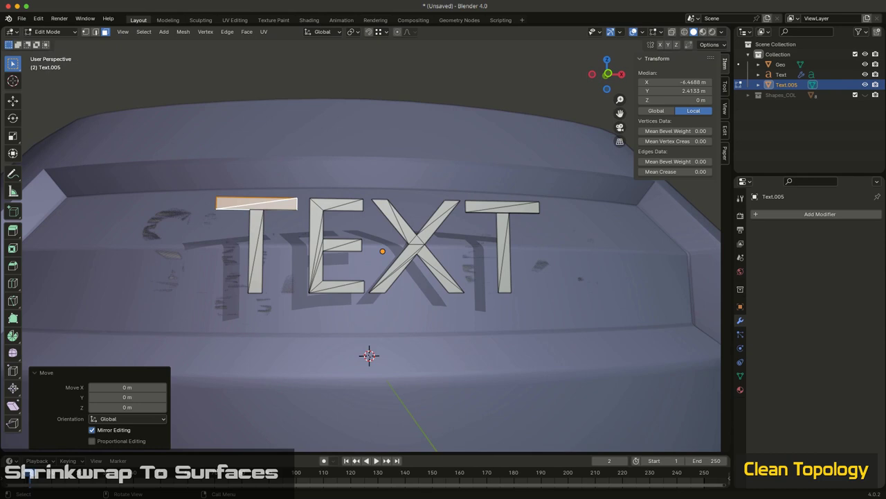
{"action": "scroll", "coordinate": [273, 216], "scroll_direction": "up", "scroll_amount": 7}
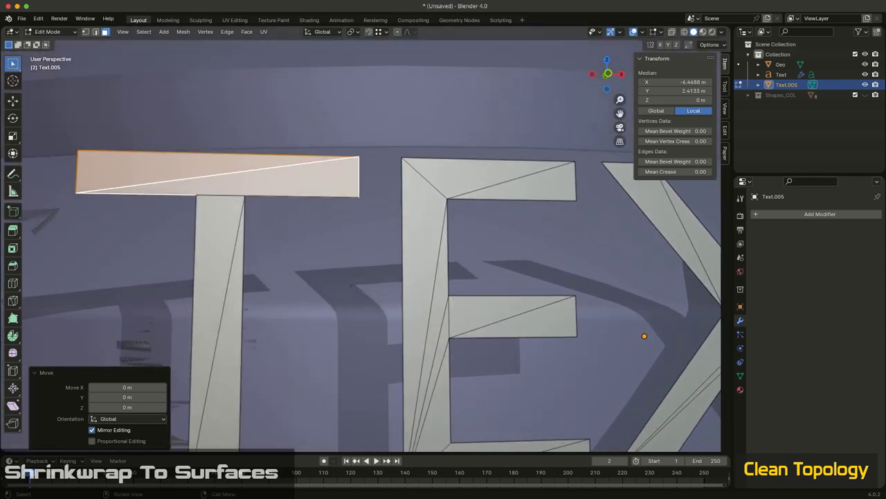
{"action": "scroll", "coordinate": [360, 239], "scroll_direction": "down", "scroll_amount": 7}
- Leave Edit Mode and undo back past the mesh conversion, restoring the TEXT copy as a text object
{"action": "key", "text": "Tab"}
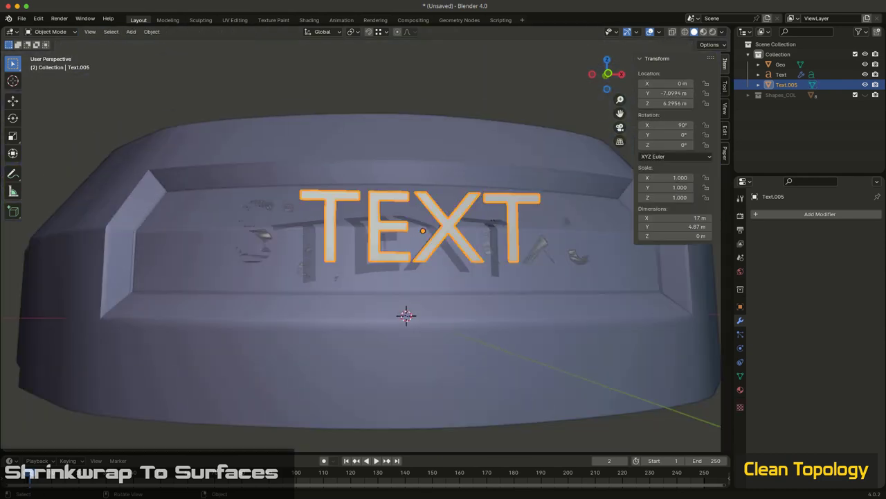
{"action": "key", "text": "Delete"}
{"action": "key", "text": "ctrl+z"}
{"action": "key", "text": "Tab"}
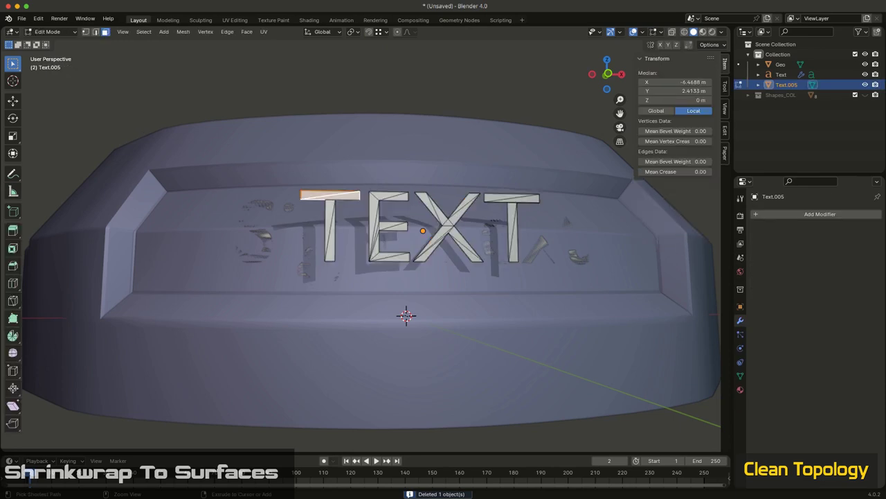
{"action": "key", "text": "ctrl+z"}
{"action": "key", "text": "Tab"}
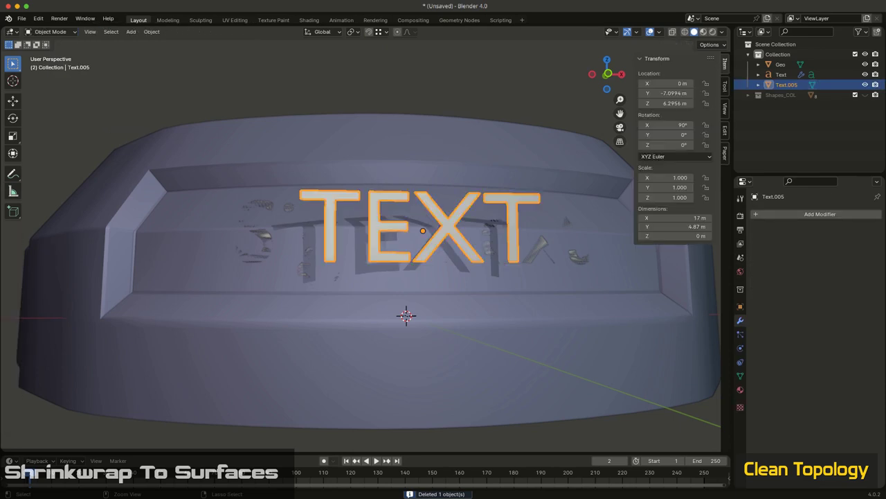
{"action": "key", "text": "ctrl+z"}
{"action": "middle_click_drag", "start_coordinate": [582, 350], "coordinate": [584, 374]}
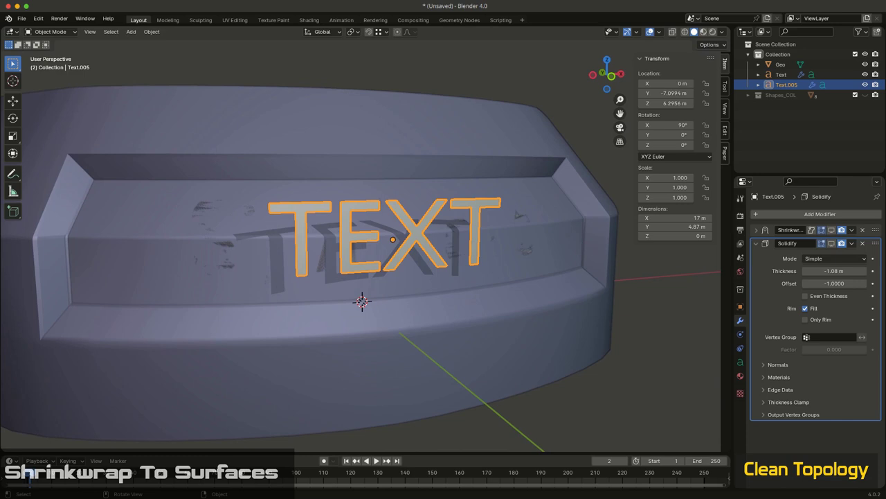
- Set the TEXT copy's fill mode to None in its text data settings
{"action": "middle_click_drag", "start_coordinate": [572, 281], "coordinate": [525, 283]}
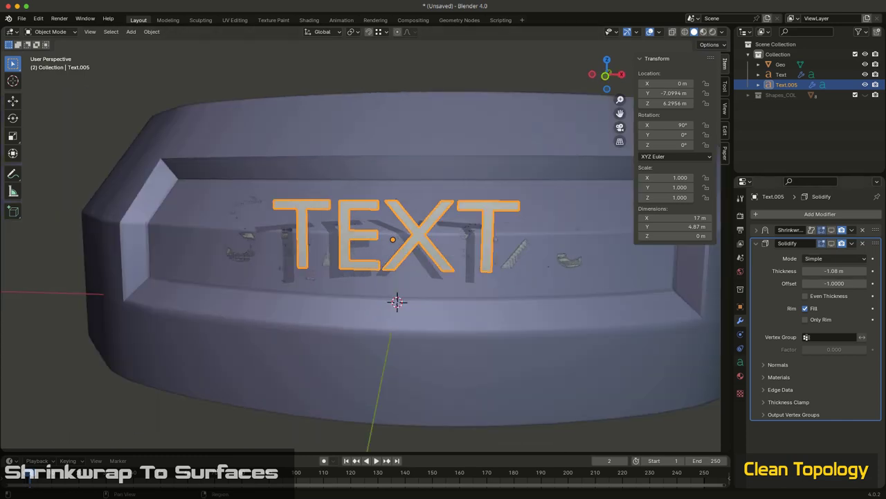
{"action": "left_click", "coordinate": [741, 362]}
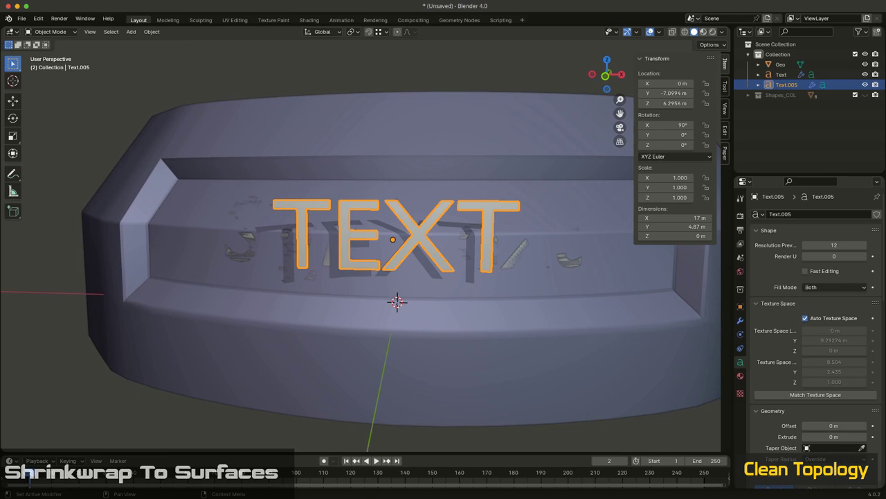
{"action": "scroll", "coordinate": [817, 339], "scroll_direction": "down", "scroll_amount": 2}
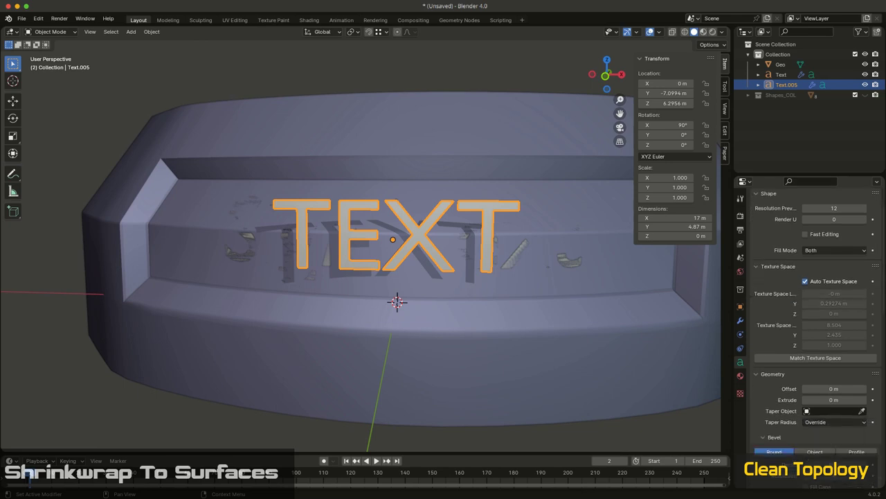
{"action": "left_click", "coordinate": [835, 250]}
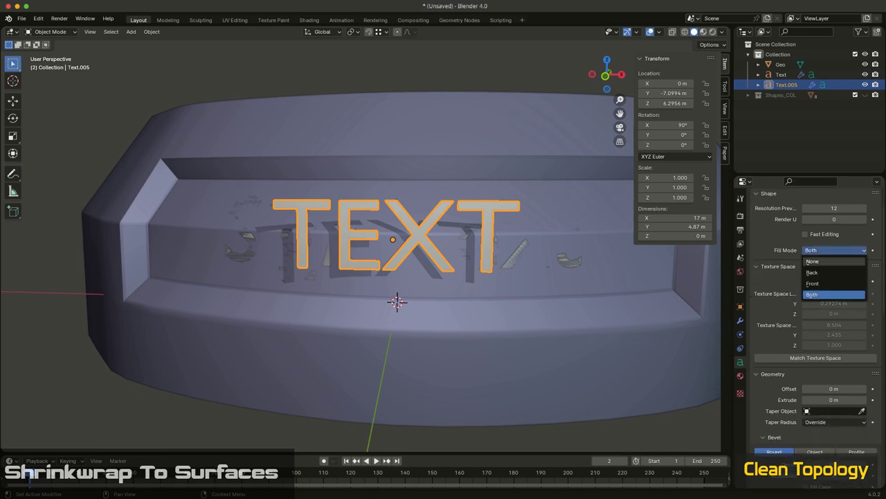
{"action": "left_click", "coordinate": [824, 262]}
- Convert the unfilled TEXT outlines to a mesh and enter Edit Mode with the whole word in view
{"action": "middle_click_drag", "start_coordinate": [454, 299], "coordinate": [571, 367]}
{"action": "left_click", "coordinate": [565, 297]}
{"action": "scroll", "coordinate": [495, 293], "scroll_direction": "up", "scroll_amount": 4}
{"action": "left_click", "coordinate": [542, 196]}
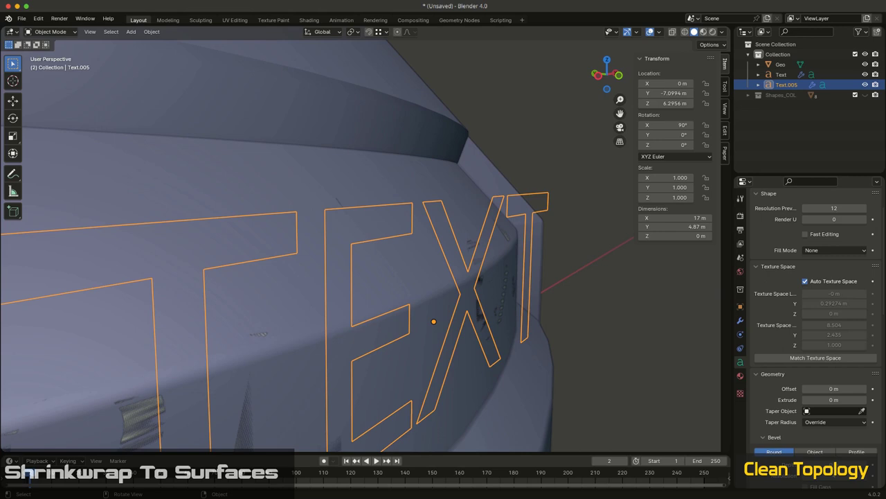
{"action": "right_click", "coordinate": [541, 196]}
{"action": "mouse_move", "coordinate": [542, 196]}
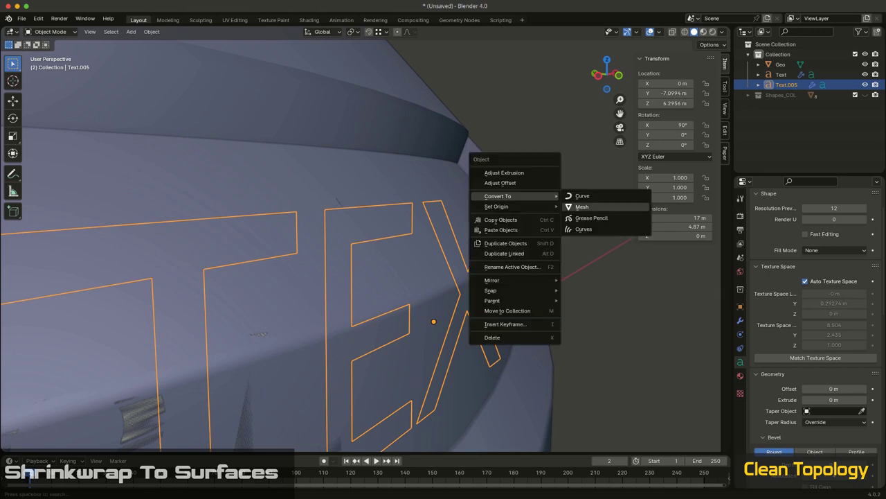
{"action": "left_click", "coordinate": [578, 207]}
{"action": "middle_click_drag", "start_coordinate": [578, 207], "coordinate": [419, 221]}
{"action": "key", "text": "Tab"}
{"action": "scroll", "coordinate": [528, 207], "scroll_direction": "down", "scroll_amount": 4}
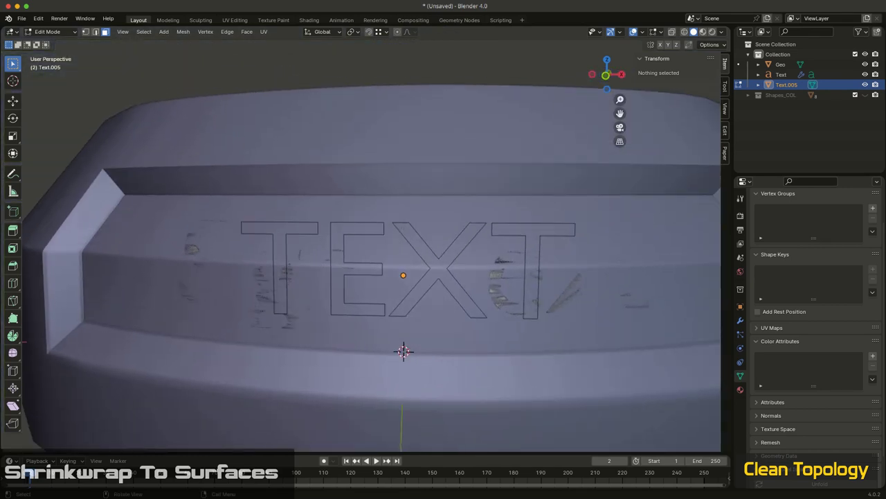
- Fill the closed edge outlines of the first T and the E with one face each
{"action": "key", "text": "2"}
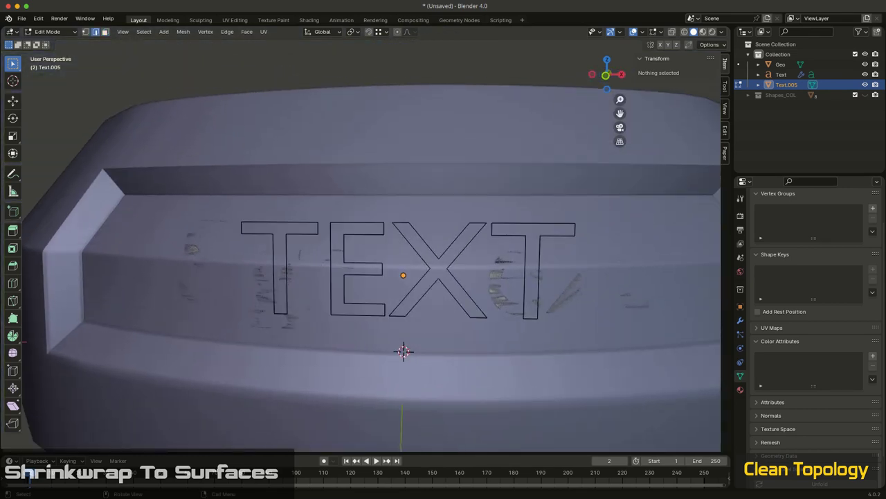
{"action": "left_click_drag", "start_coordinate": [162, 148], "coordinate": [321, 359]}
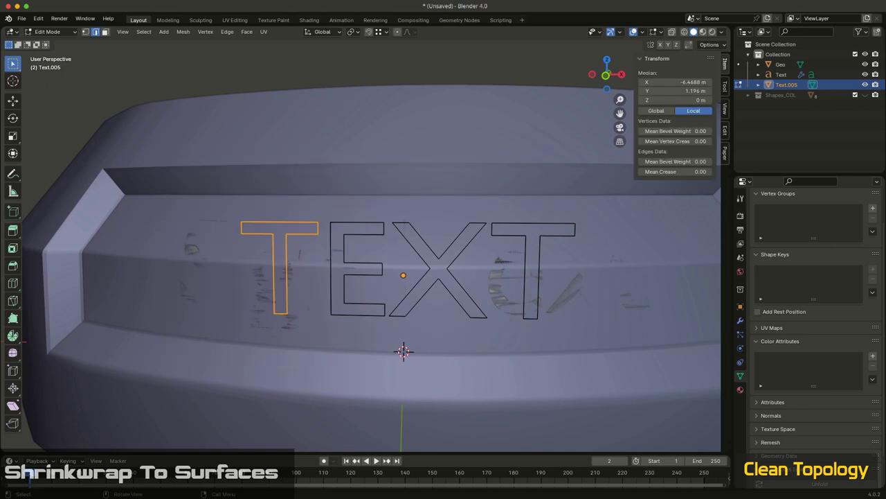
{"action": "key", "text": "ctrl+e"}
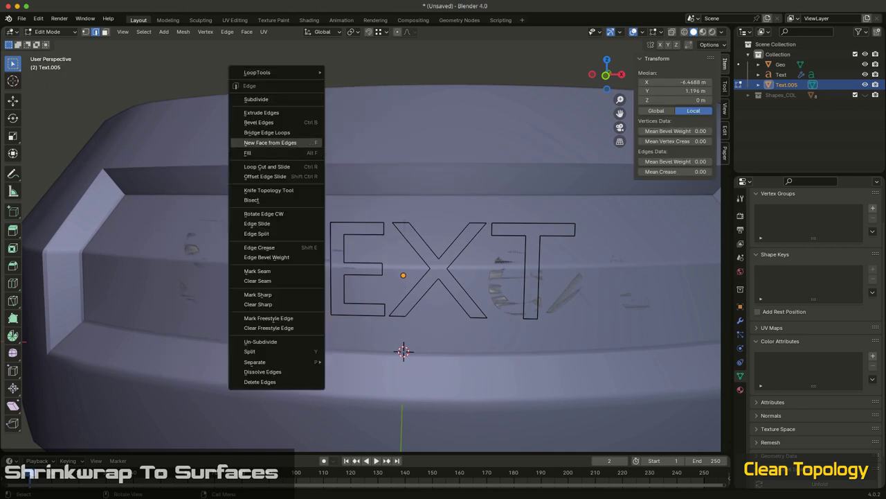
{"action": "key", "text": "Escape"}
{"action": "middle_click_drag", "start_coordinate": [360, 298], "coordinate": [373, 277]}
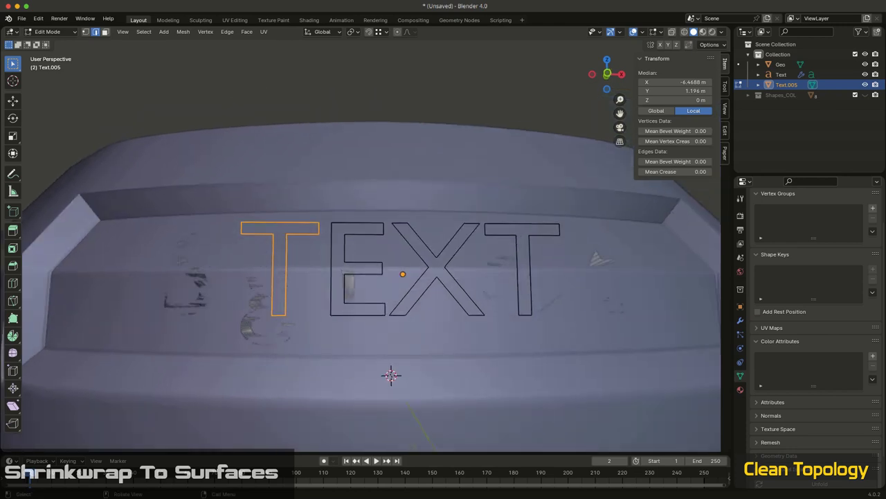
{"action": "key", "text": "f"}
{"action": "left_click_drag", "start_coordinate": [323, 214], "coordinate": [392, 323]}
{"action": "key", "text": "f"}
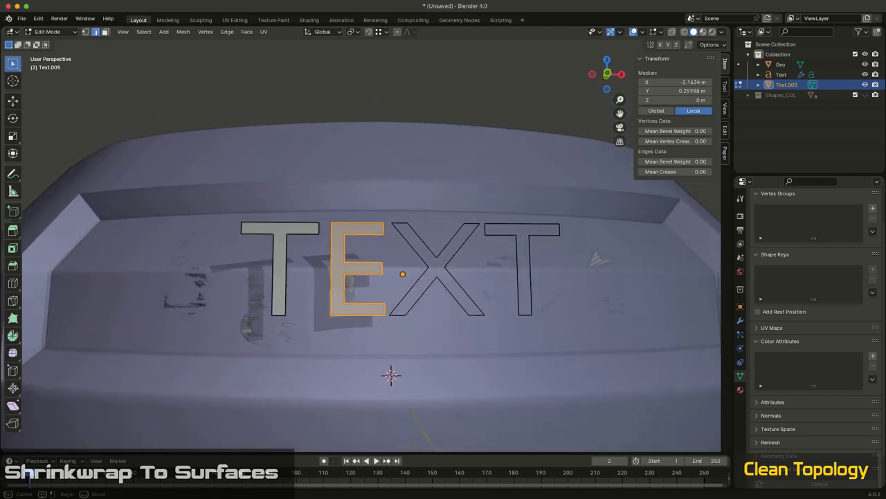
- Fill the outlines of the X and the last T with a separate face each
{"action": "mouse_move", "coordinate": [387, 202]}
{"action": "left_mouse_down"}
{"action": "mouse_move", "coordinate": [483, 345]}
{"action": "mouse_move", "coordinate": [428, 277]}
{"action": "mouse_move", "coordinate": [388, 204]}
{"action": "left_mouse_up"}
{"action": "key", "text": "f"}
{"action": "key", "text": "ctrl+z"}
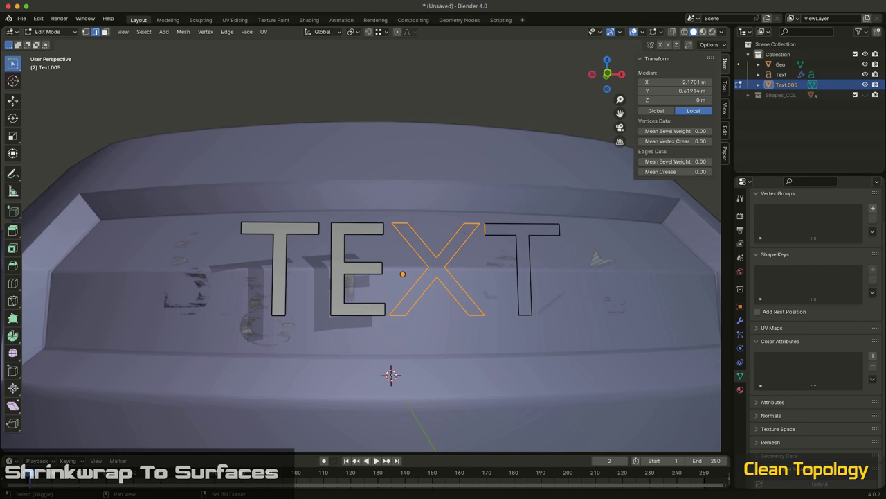
{"action": "key", "text": "f"}
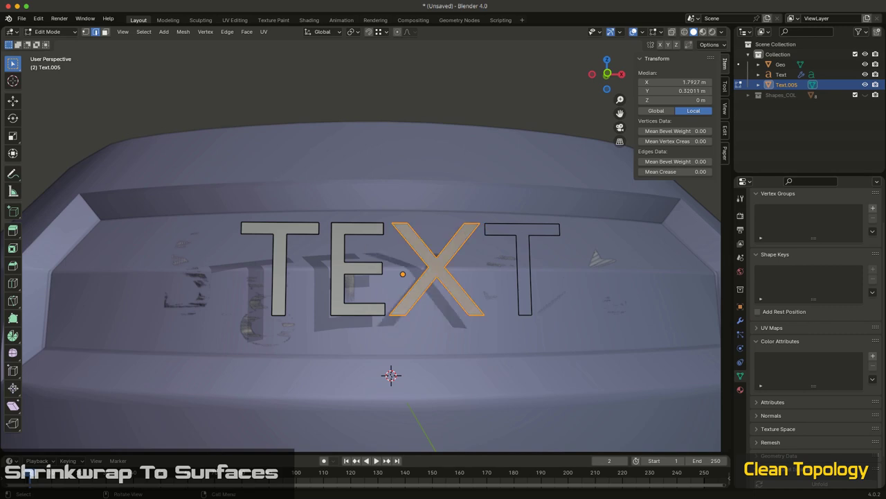
{"action": "left_click", "coordinate": [518, 274], "text": "alt"}
{"action": "key", "text": "f"}
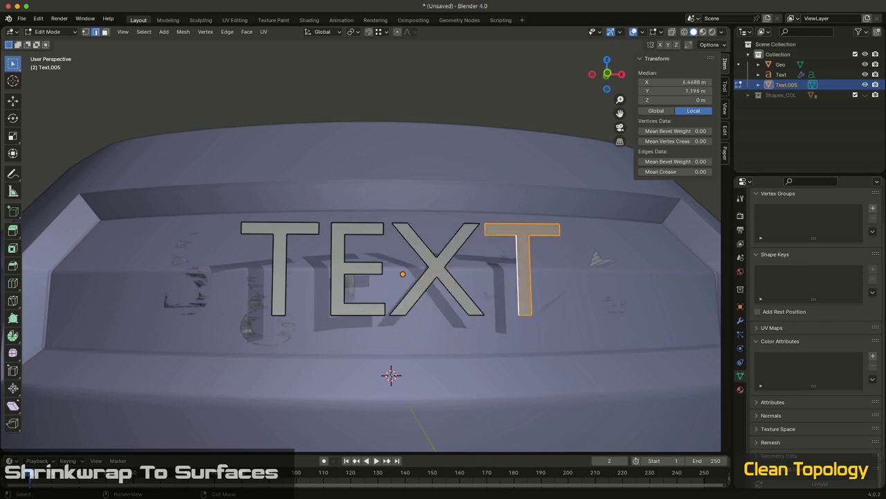
- Knife-cut a horizontal edge between the first T's two inner corners, separating its stem from the crossbar
{"action": "middle_click_drag", "start_coordinate": [514, 311], "coordinate": [497, 317]}
{"action": "scroll", "coordinate": [515, 318], "scroll_direction": "up", "scroll_amount": 2}
{"action": "key", "text": "1"}
{"action": "left_click", "coordinate": [13, 300]}
{"action": "scroll", "coordinate": [243, 264], "scroll_direction": "up", "scroll_amount": 5}
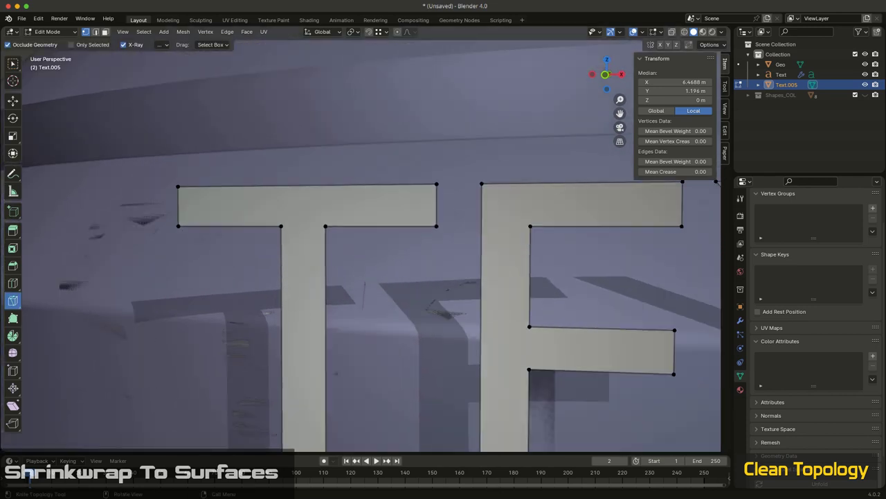
{"action": "left_click", "coordinate": [281, 226]}
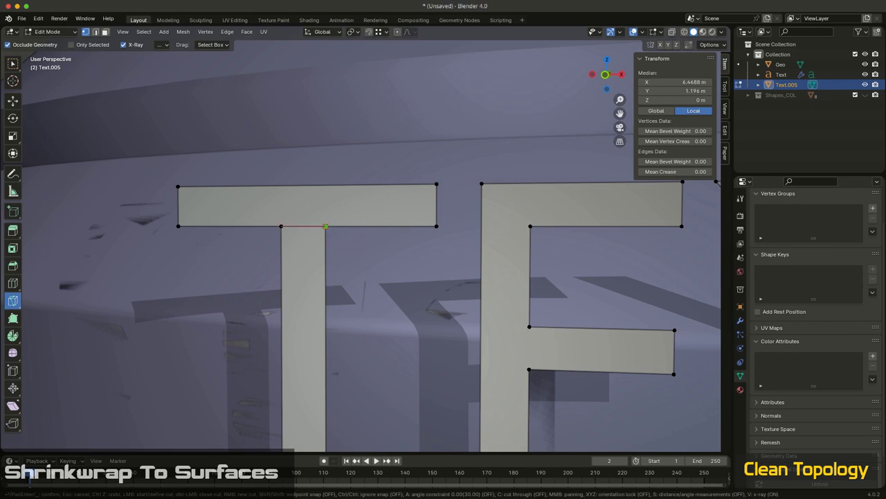
{"action": "left_click", "coordinate": [326, 226]}
{"action": "key", "text": "Return"}
- Knife-cut two vertical edges from the first T's inner corners straight up to the crossbar's upper edge
{"action": "key", "text": "k"}
{"action": "left_click", "coordinate": [326, 227]}
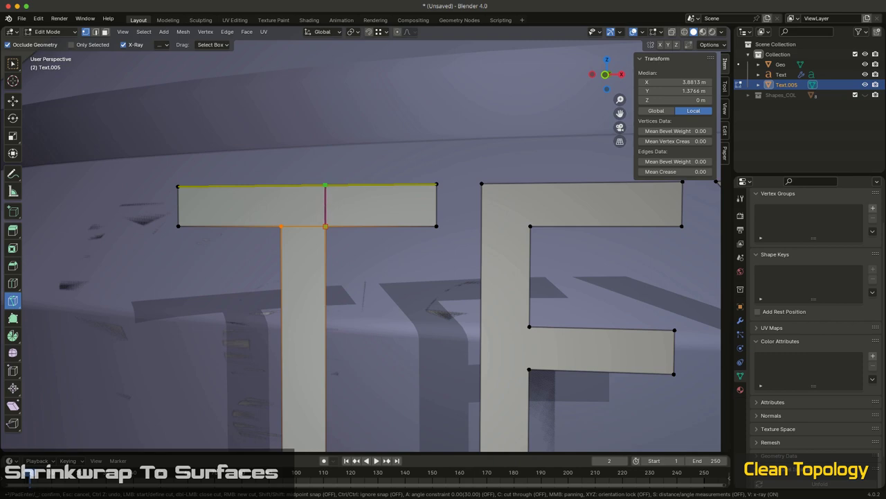
{"action": "left_click", "coordinate": [326, 185]}
{"action": "key", "text": "Return"}
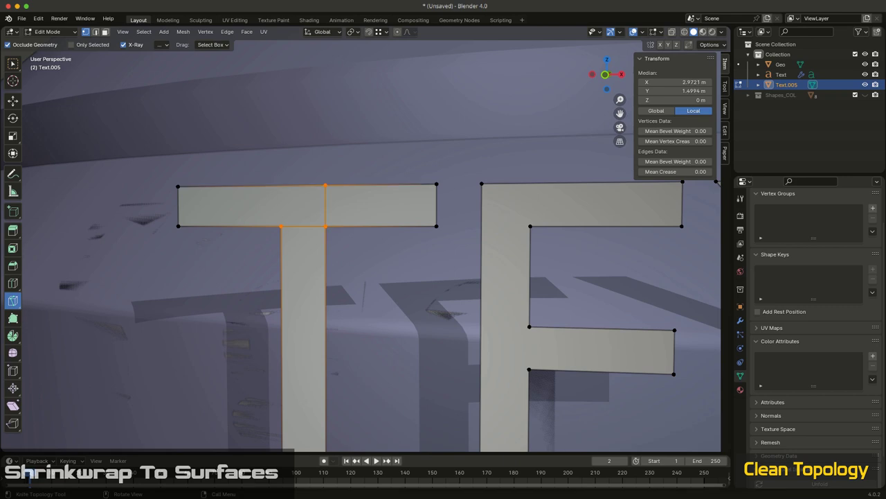
{"action": "key", "text": "k"}
{"action": "left_click", "coordinate": [280, 226]}
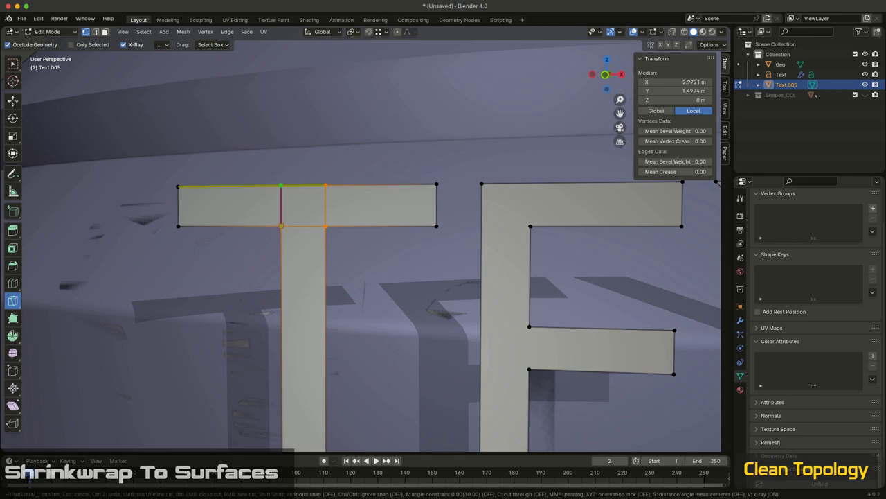
{"action": "left_click", "coordinate": [280, 185]}
{"action": "key", "text": "Return"}
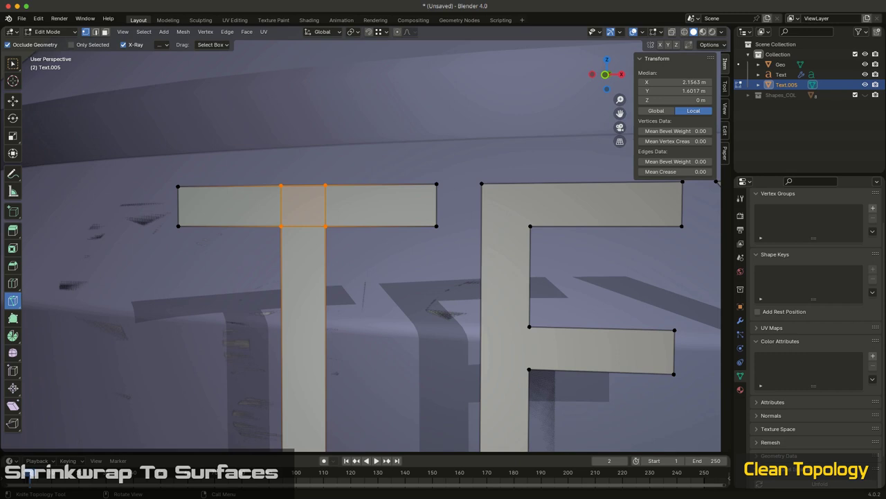
- Add five evenly spaced loop cuts across the first T's stem
{"action": "middle_click_drag", "start_coordinate": [332, 225], "coordinate": [365, 184]}
{"action": "scroll", "coordinate": [389, 234], "scroll_direction": "down", "scroll_amount": 5}
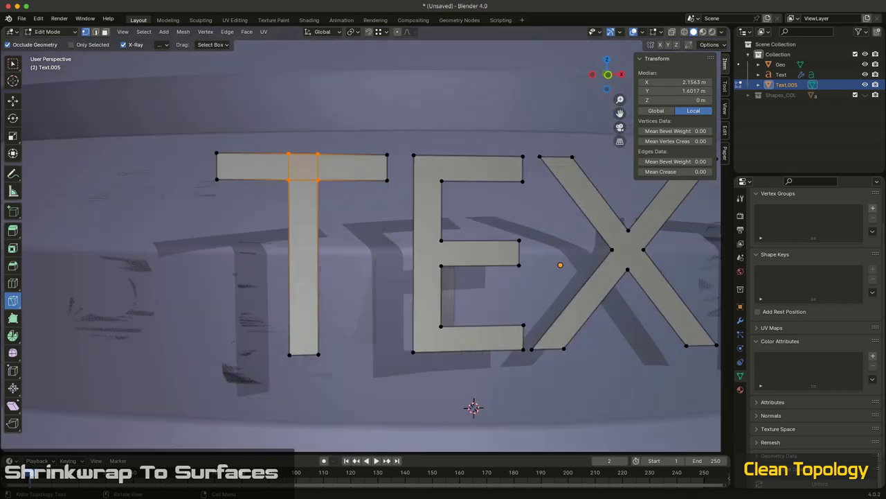
{"action": "left_click", "coordinate": [12, 282]}
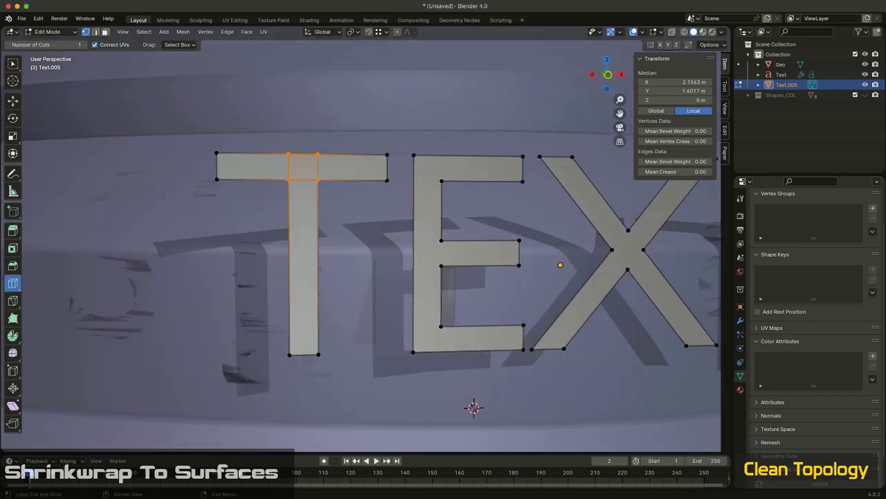
{"action": "left_click", "coordinate": [305, 268]}
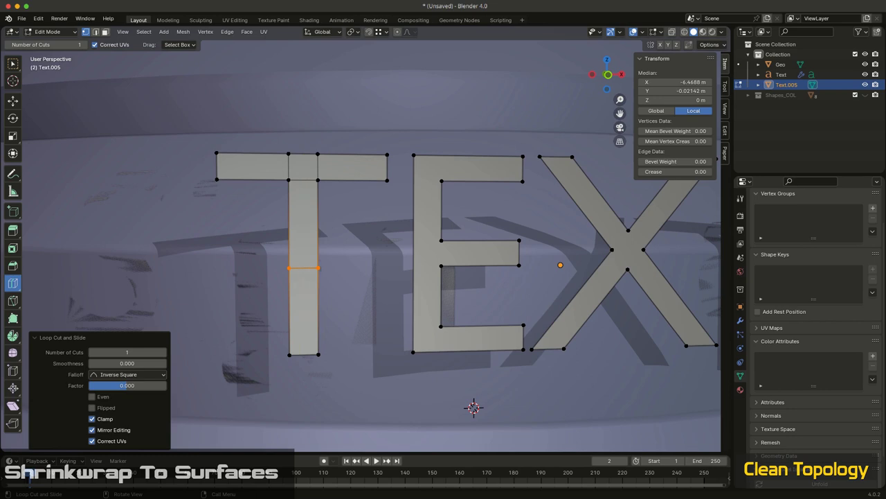
{"action": "left_click", "coordinate": [164, 352]}
{"action": "left_click", "coordinate": [164, 352]}
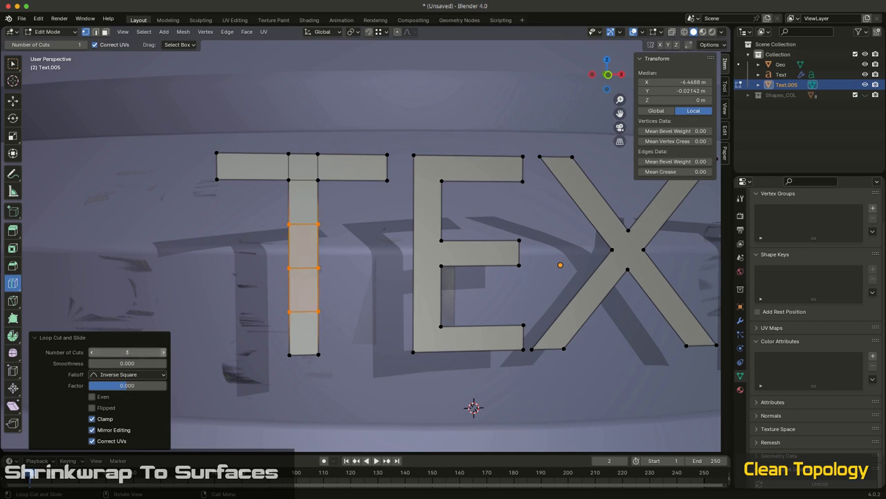
{"action": "left_click", "coordinate": [163, 352]}
{"action": "left_click", "coordinate": [163, 352]}
- Add two evenly spaced loop cuts to each arm of the first T's crossbar
{"action": "left_click", "coordinate": [253, 166]}
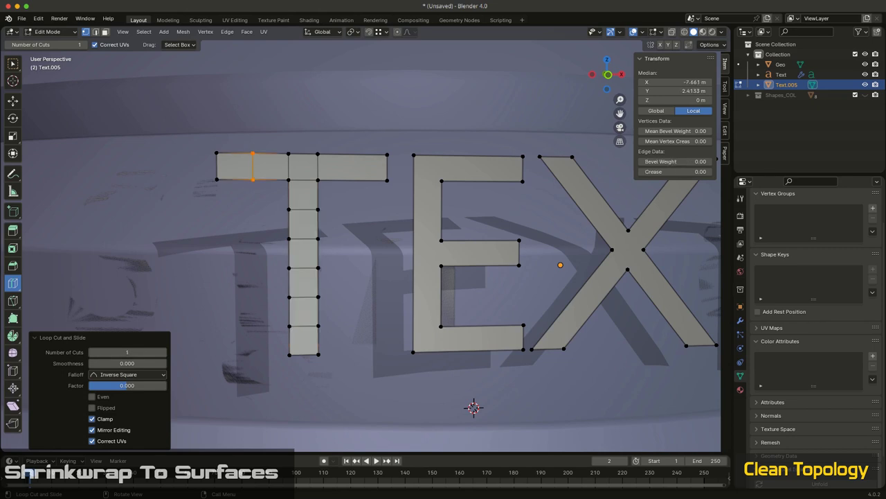
{"action": "left_click", "coordinate": [163, 351]}
{"action": "left_click", "coordinate": [353, 166]}
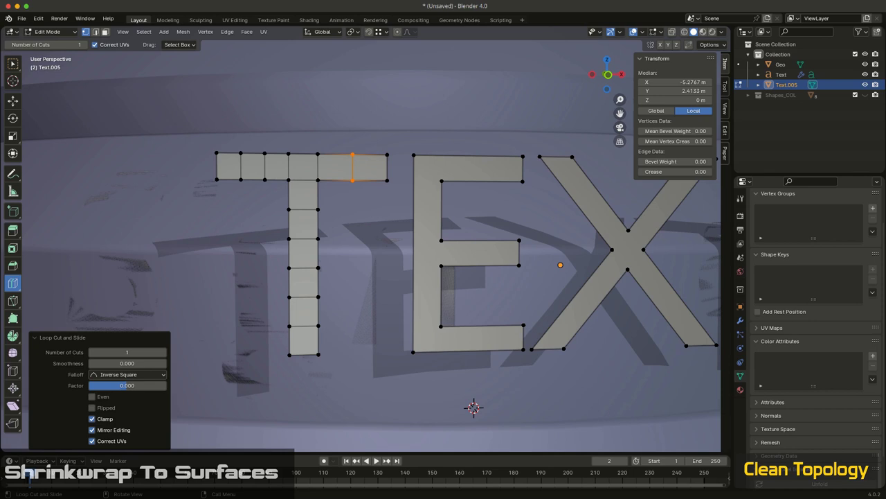
{"action": "left_click", "coordinate": [164, 352]}
{"action": "middle_click_drag", "start_coordinate": [453, 345], "coordinate": [425, 339]}
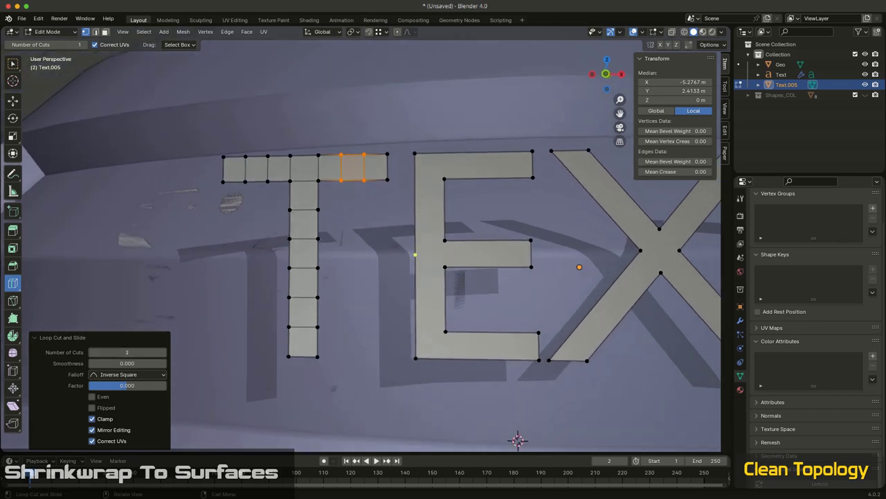
{"action": "left_click", "coordinate": [14, 63]}
{"action": "scroll", "coordinate": [365, 270], "scroll_direction": "down", "scroll_amount": 3}
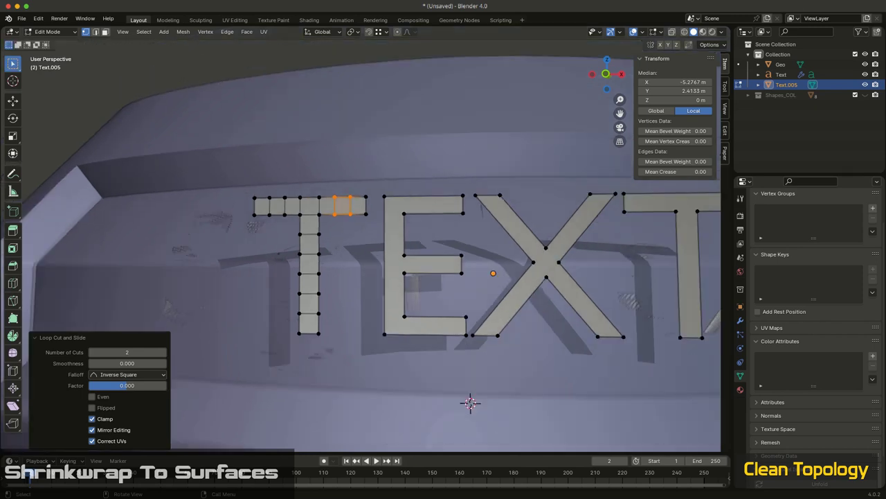
{"action": "middle_click_drag", "start_coordinate": [429, 277], "coordinate": [372, 278], "text": "shift"}
{"action": "scroll", "coordinate": [326, 285], "scroll_direction": "up", "scroll_amount": 3}
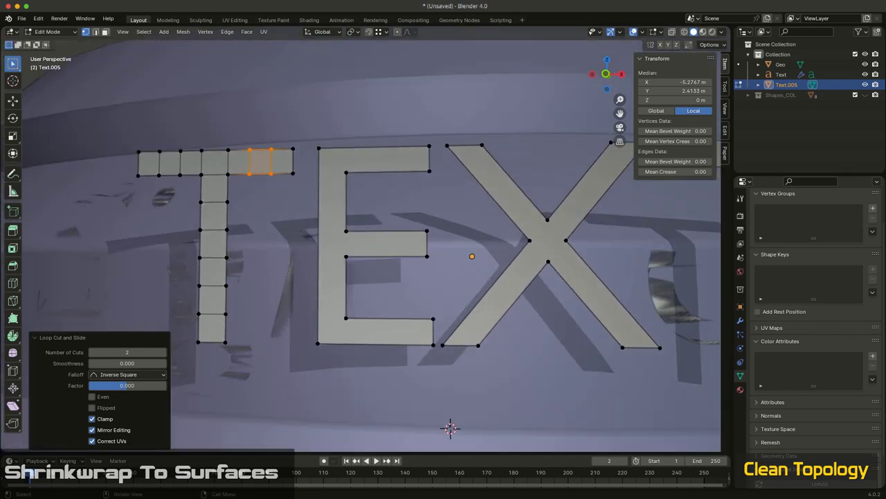
{"action": "middle_click_drag", "start_coordinate": [450, 427], "coordinate": [386, 434], "text": "shift"}
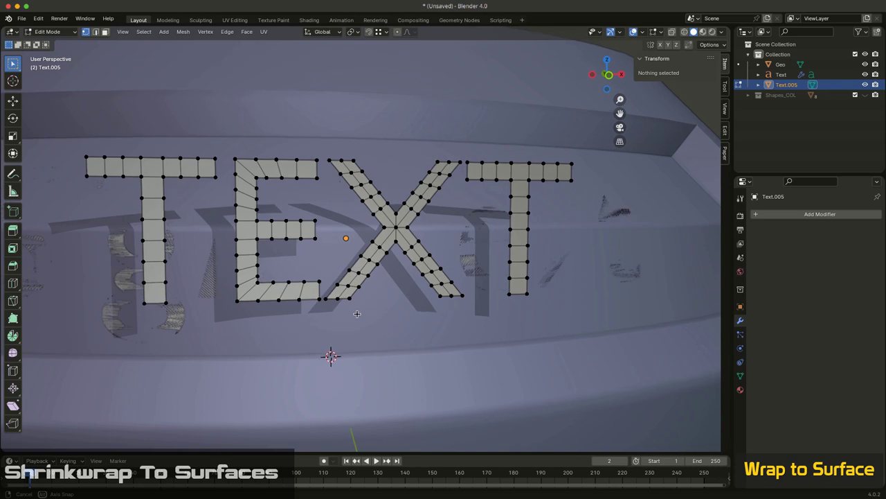
{"action": "middle_click_drag", "start_coordinate": [358, 312], "coordinate": [356, 305]}
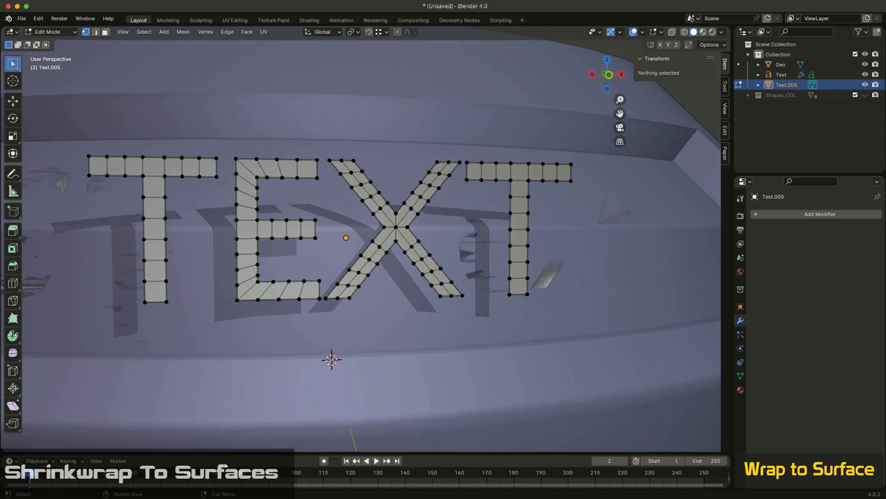
{"action": "scroll", "coordinate": [436, 284], "scroll_direction": "down", "scroll_amount": 2}
- Leave Edit Mode and add a Shrinkwrap modifier to the TEXT mesh with its wrap method set to Project
{"action": "key", "text": "Tab"}
{"action": "middle_click_drag", "start_coordinate": [357, 339], "coordinate": [272, 404]}
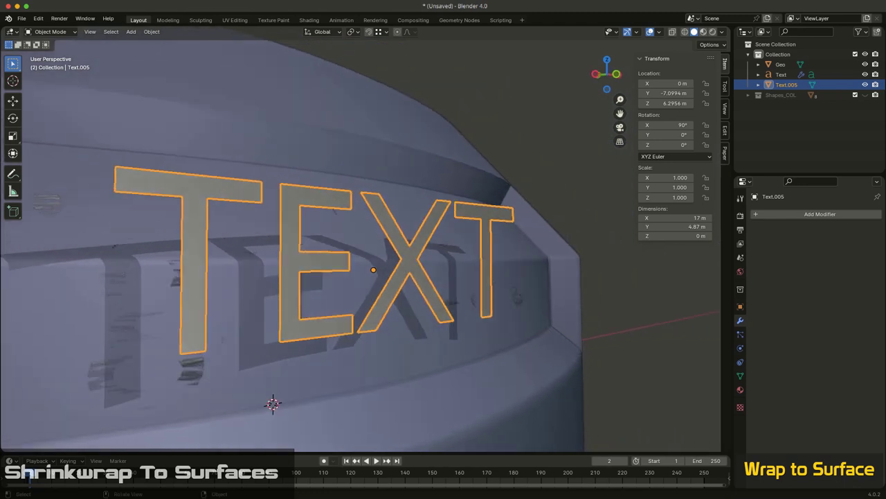
{"action": "scroll", "coordinate": [478, 294], "scroll_direction": "down", "scroll_amount": 4}
{"action": "middle_click_drag", "start_coordinate": [485, 274], "coordinate": [485, 296]}
{"action": "left_click", "coordinate": [796, 214]}
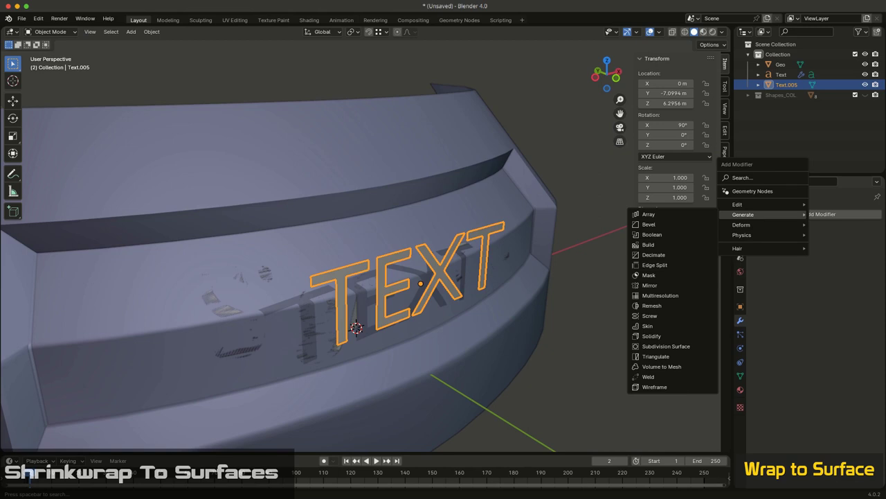
{"action": "mouse_move", "coordinate": [745, 225]}
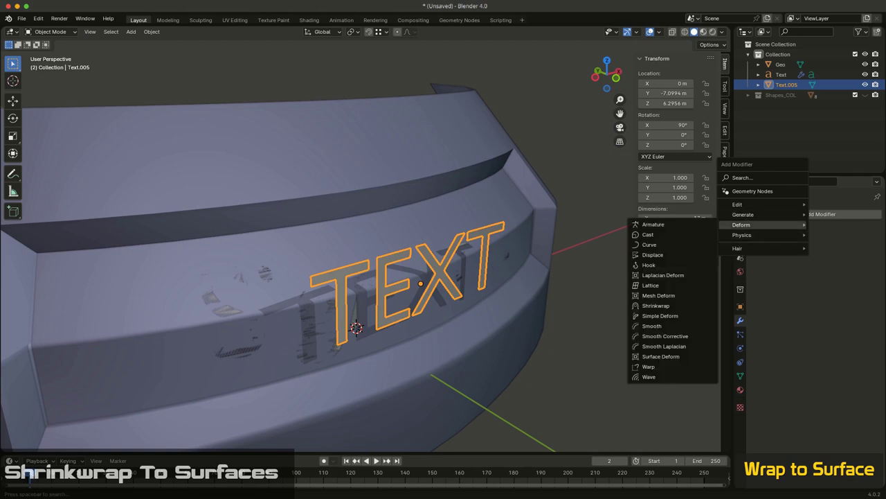
{"action": "left_click", "coordinate": [655, 305]}
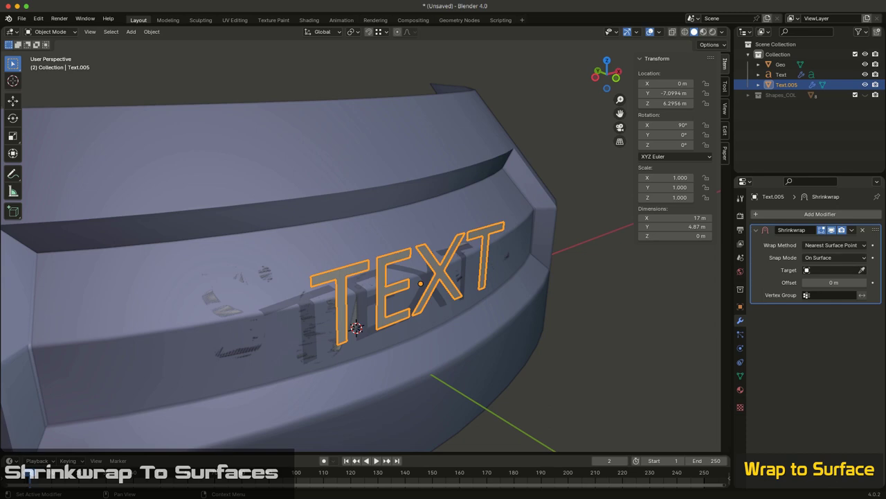
{"action": "left_click", "coordinate": [835, 245]}
{"action": "left_click", "coordinate": [824, 267]}
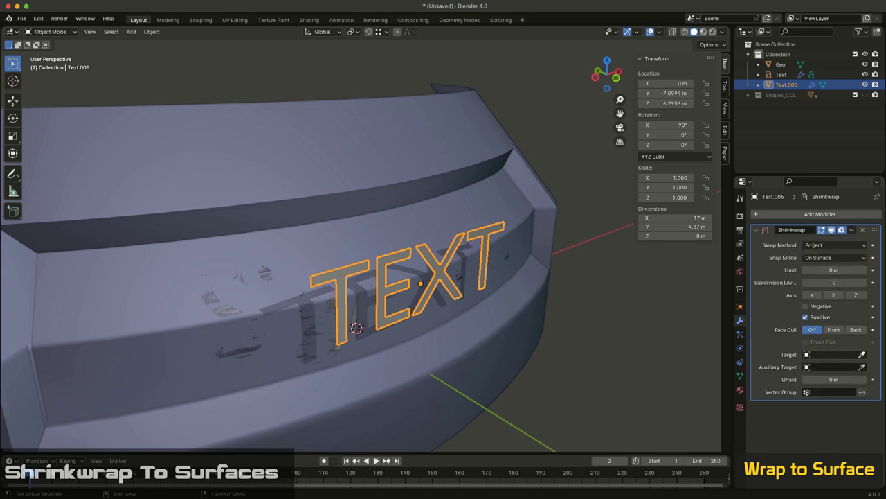
- Set the Shrinkwrap target to the curved panel object Geo and check the projected letters from several angles
{"action": "left_click", "coordinate": [413, 327]}
{"action": "middle_click_drag", "start_coordinate": [413, 327], "coordinate": [346, 346]}
{"action": "scroll", "coordinate": [466, 303], "scroll_direction": "up", "scroll_amount": 7}
{"action": "scroll", "coordinate": [401, 308], "scroll_direction": "down", "scroll_amount": 2}
{"action": "middle_click_drag", "start_coordinate": [466, 303], "coordinate": [454, 349], "text": "shift"}
{"action": "scroll", "coordinate": [419, 277], "scroll_direction": "down", "scroll_amount": 6}
{"action": "middle_click_drag", "start_coordinate": [416, 252], "coordinate": [398, 319], "text": "shift"}
{"action": "scroll", "coordinate": [441, 305], "scroll_direction": "down", "scroll_amount": 5}
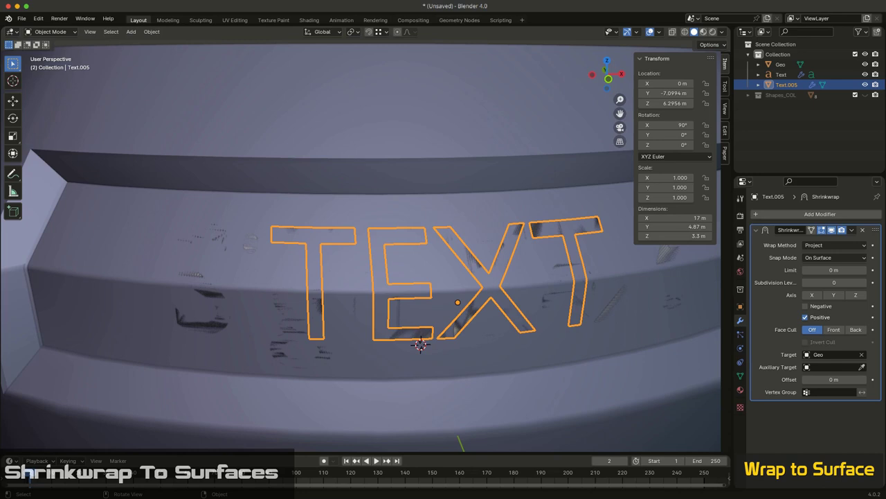
{"action": "middle_click_drag", "start_coordinate": [277, 312], "coordinate": [250, 315]}
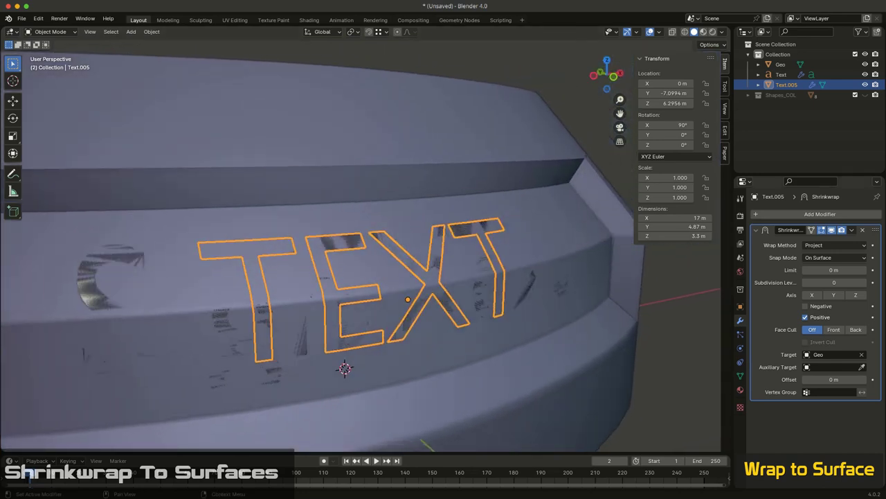
- Add a Subdivision modifier to the TEXT mesh, place it above the Shrinkwrap and set it to Simple
{"action": "left_click", "coordinate": [768, 214]}
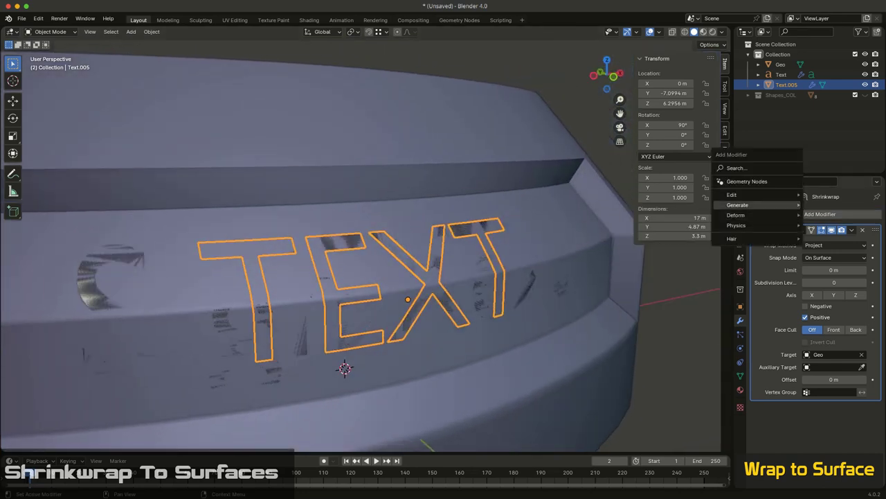
{"action": "left_click", "coordinate": [661, 337]}
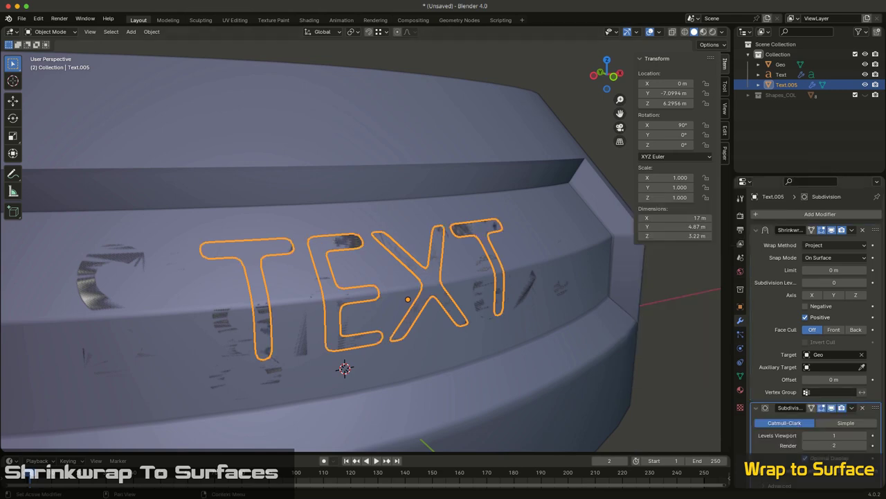
{"action": "left_click_drag", "start_coordinate": [876, 408], "coordinate": [876, 222]}
{"action": "left_click", "coordinate": [845, 245]}
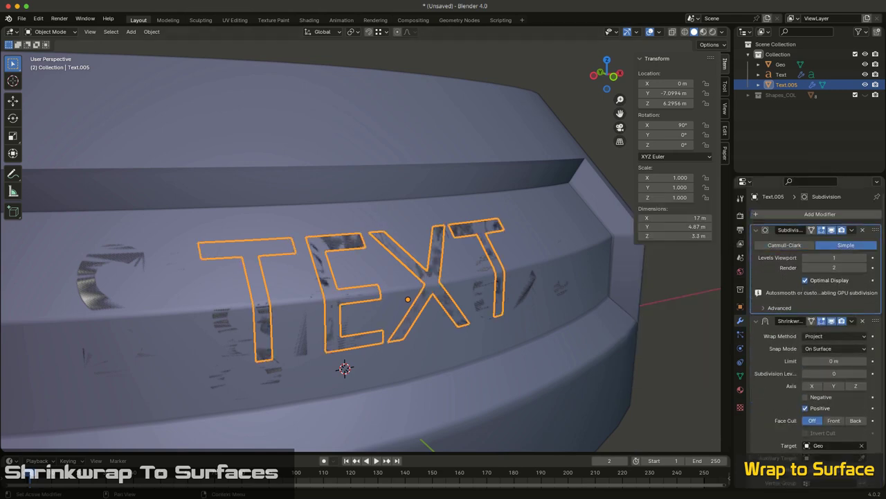
- Add a Solidify modifier after the Shrinkwrap on the TEXT mesh on the curved panel
{"action": "middle_click_drag", "start_coordinate": [345, 369], "coordinate": [485, 282]}
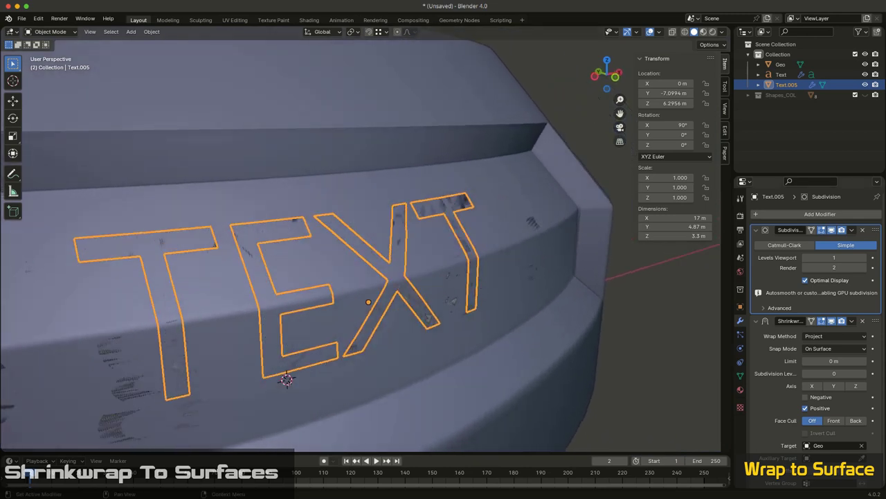
{"action": "left_click", "coordinate": [756, 321]}
{"action": "middle_click_drag", "start_coordinate": [429, 290], "coordinate": [397, 290]}
{"action": "scroll", "coordinate": [554, 307], "scroll_direction": "down", "scroll_amount": 3}
{"action": "middle_click_drag", "start_coordinate": [571, 308], "coordinate": [522, 302]}
{"action": "key", "text": "KP_1"}
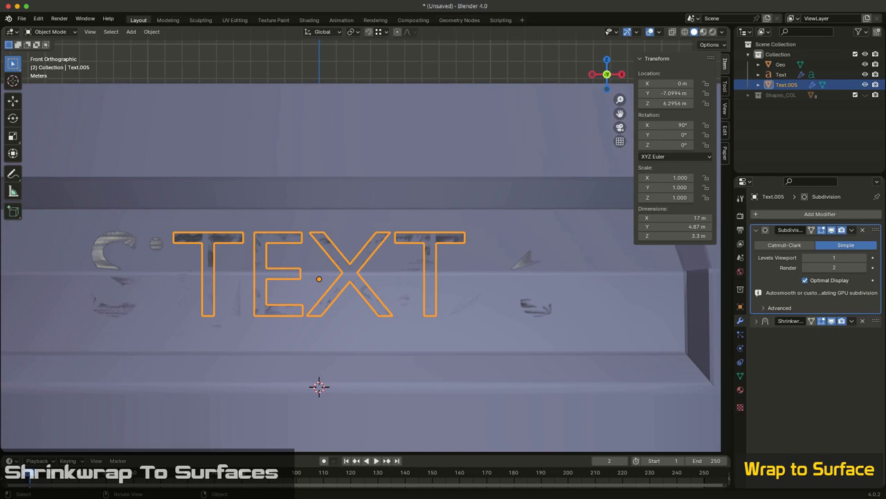
{"action": "mouse_move", "coordinate": [415, 277]}
{"action": "middle_mouse_down"}
{"action": "mouse_move", "coordinate": [325, 267]}
{"action": "mouse_move", "coordinate": [423, 277]}
{"action": "middle_mouse_up"}
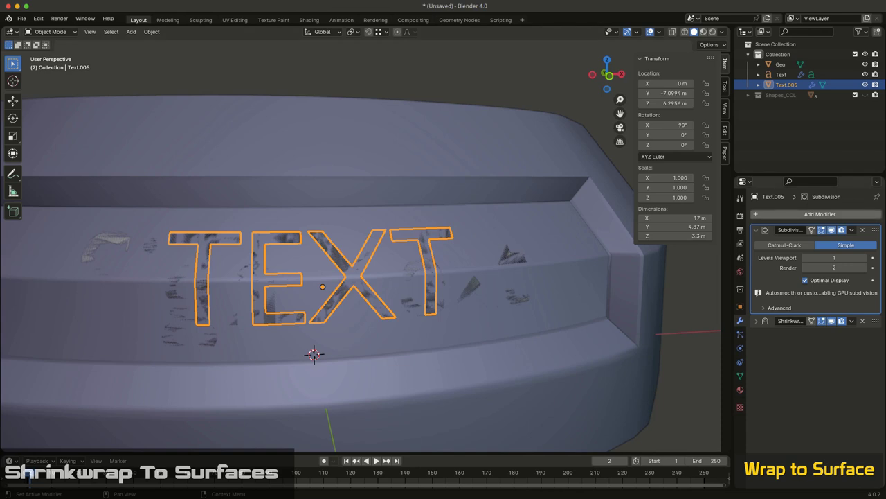
{"action": "left_click", "coordinate": [820, 214]}
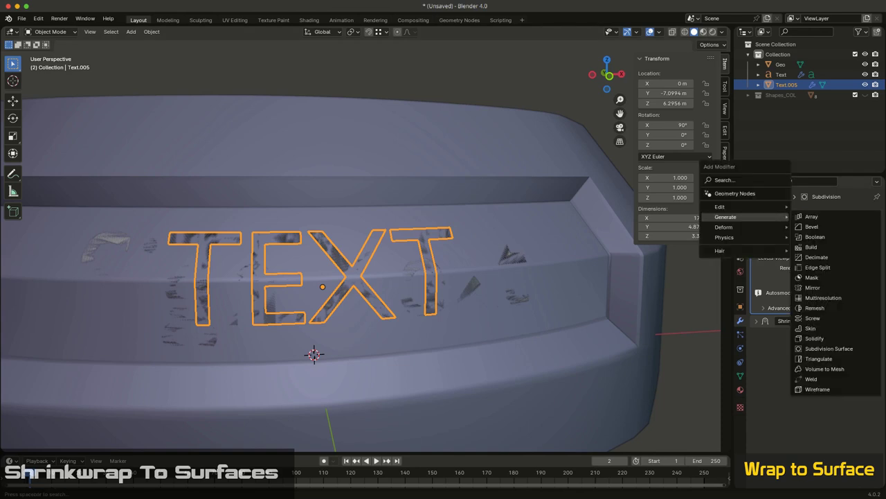
{"action": "left_click", "coordinate": [814, 338]}
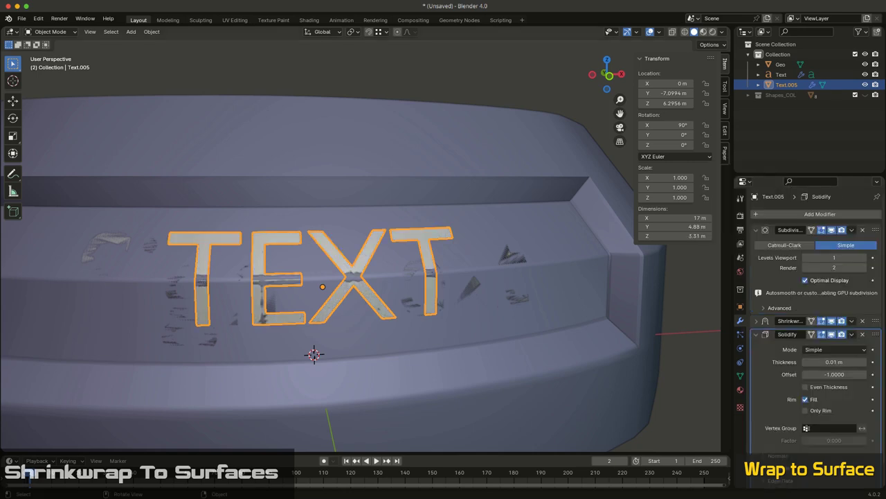
- Try the Solidify modifier with an offset of 1 and a thickness of -0.28 m
{"action": "middle_click_drag", "start_coordinate": [699, 326], "coordinate": [623, 336]}
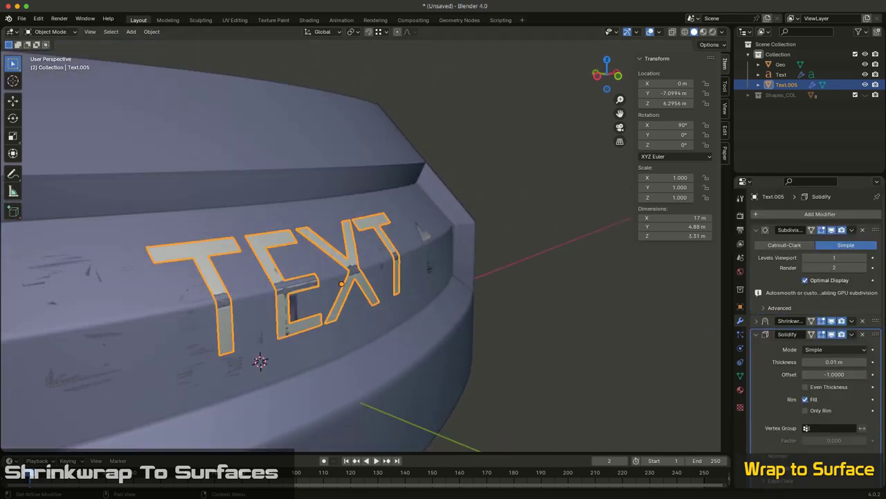
{"action": "left_click", "coordinate": [835, 375]}
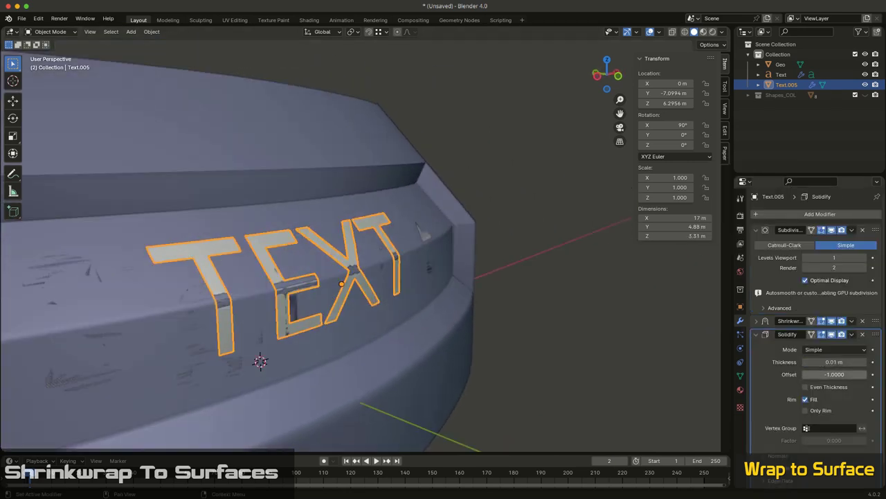
{"action": "type", "text": "1"}
{"action": "key", "text": "Return"}
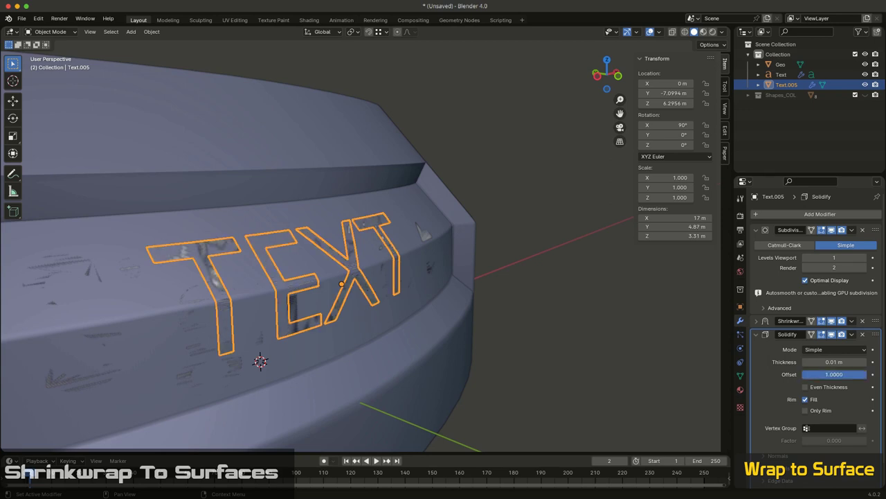
{"action": "left_click_drag", "start_coordinate": [834, 362], "coordinate": [768, 361]}
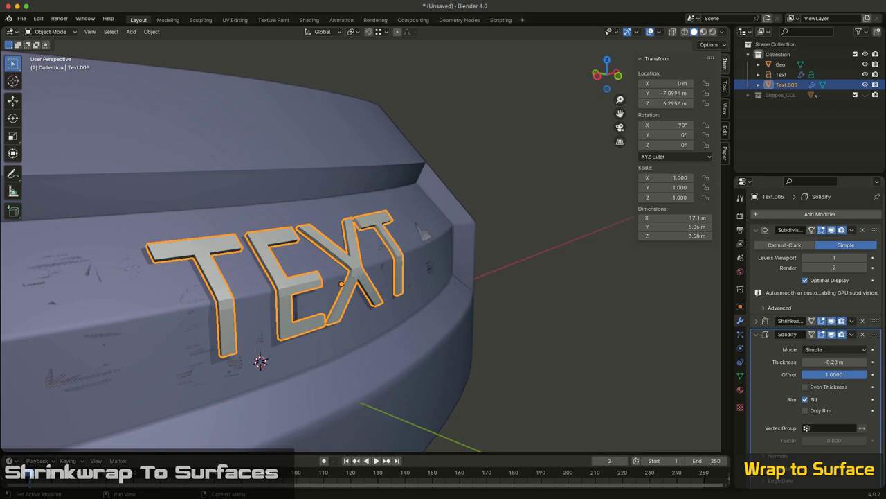
- Set the Solidify offset to -1 and raise its thickness to about 0.43 m
{"action": "key", "text": "Return"}
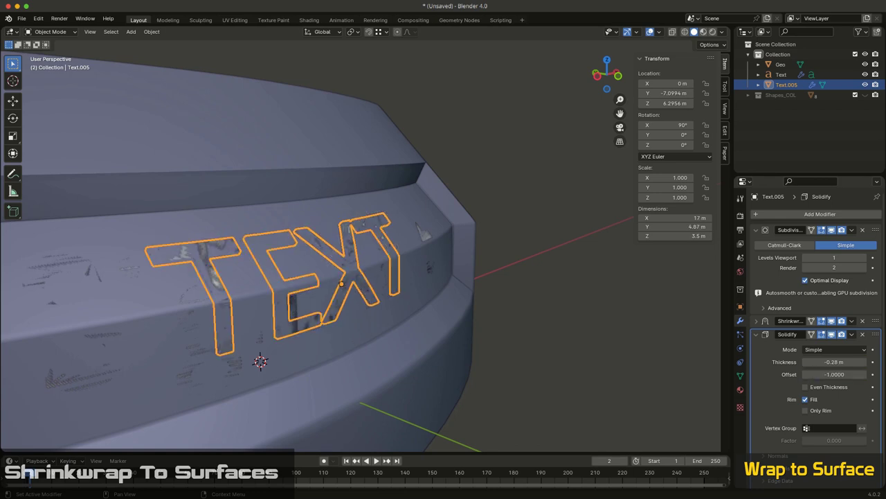
{"action": "left_click_drag", "start_coordinate": [834, 362], "coordinate": [845, 362]}
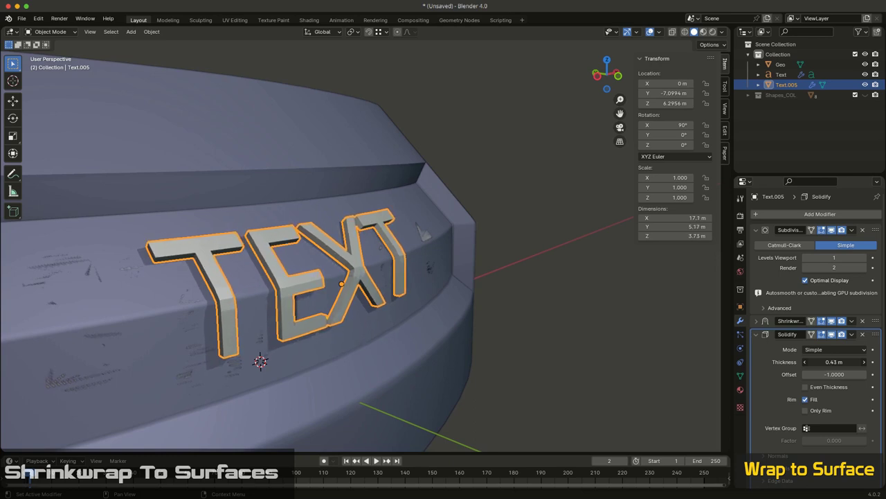
{"action": "left_click_drag", "start_coordinate": [834, 362], "coordinate": [833, 362]}
{"action": "middle_click_drag", "start_coordinate": [616, 360], "coordinate": [408, 317]}
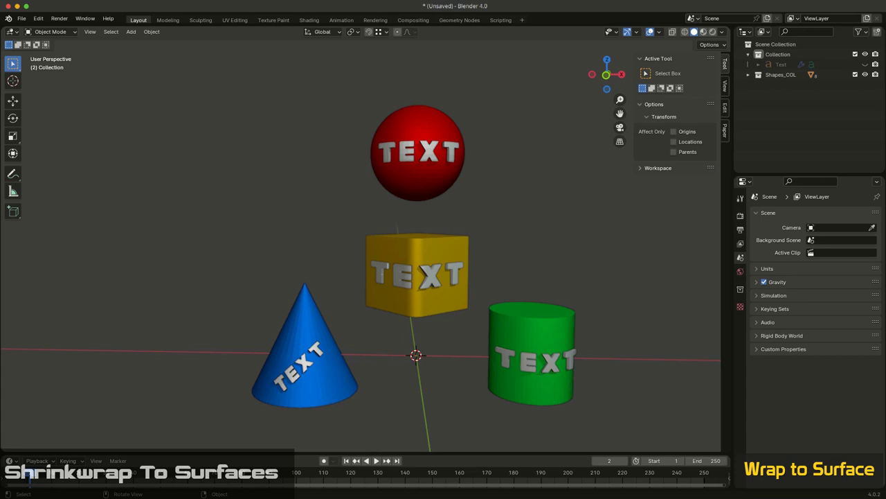
- Rotate the text on the yellow cube by about -25.9° around the global Y axis
{"action": "middle_click_drag", "start_coordinate": [488, 291], "coordinate": [626, 265]}
{"action": "left_click", "coordinate": [411, 271]}
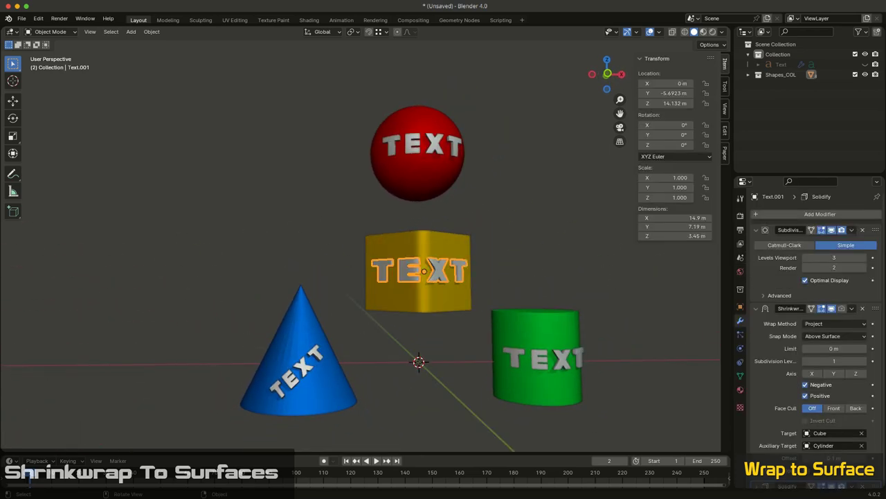
{"action": "middle_click_drag", "start_coordinate": [411, 271], "coordinate": [385, 289]}
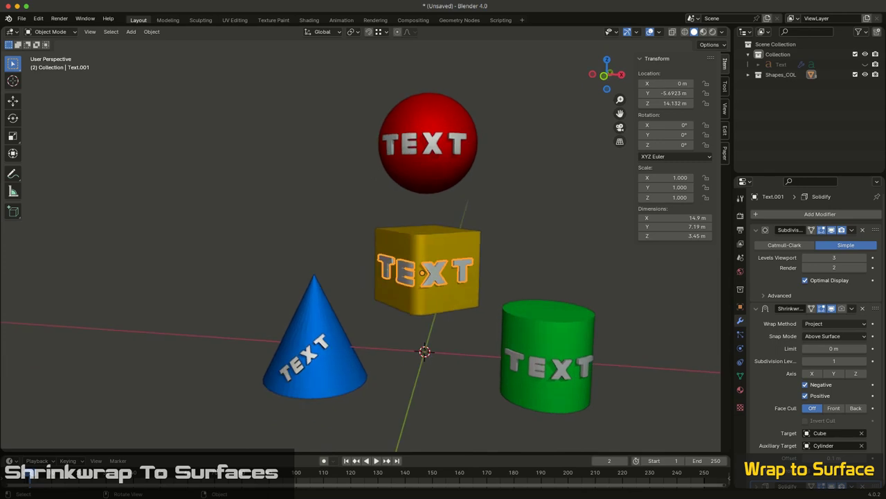
{"action": "key", "text": "r"}
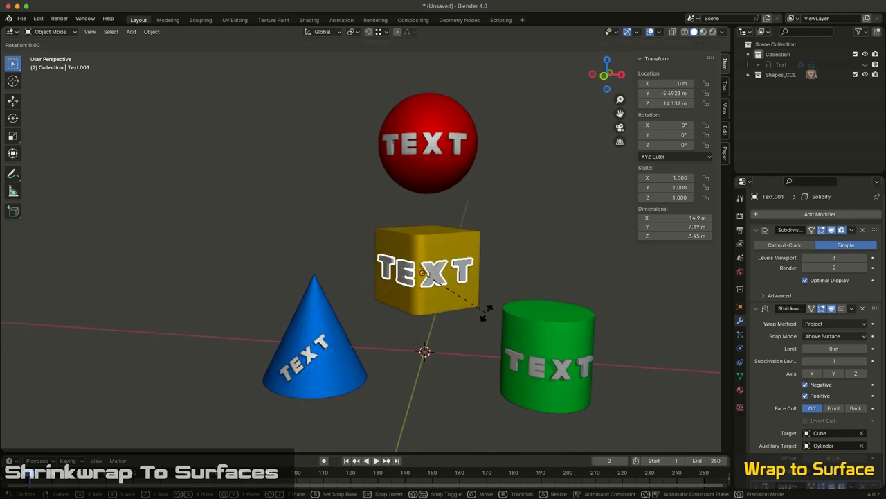
{"action": "key", "text": "y"}
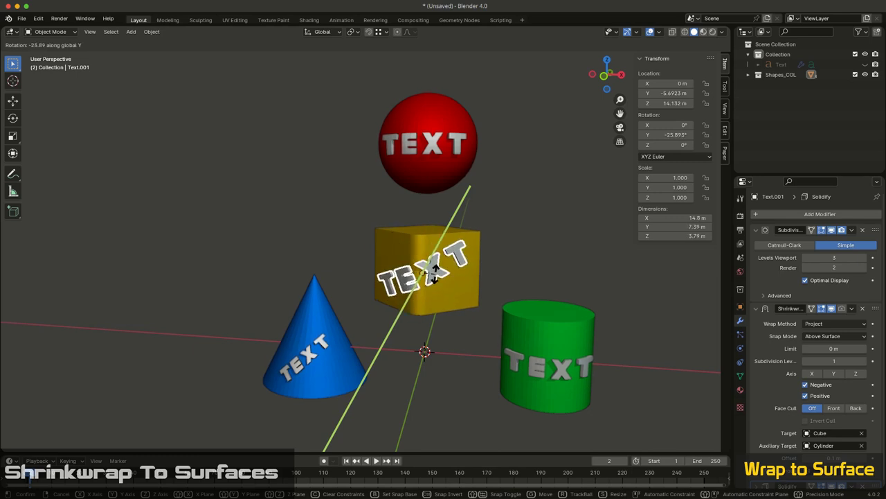
{"action": "left_click", "coordinate": [434, 275]}
- Scale the text on the blue cone by 1.15 and move it about -0.82 m in X and 0.41 m in Z
{"action": "middle_click_drag", "start_coordinate": [434, 275], "coordinate": [477, 267]}
{"action": "left_click", "coordinate": [300, 370]}
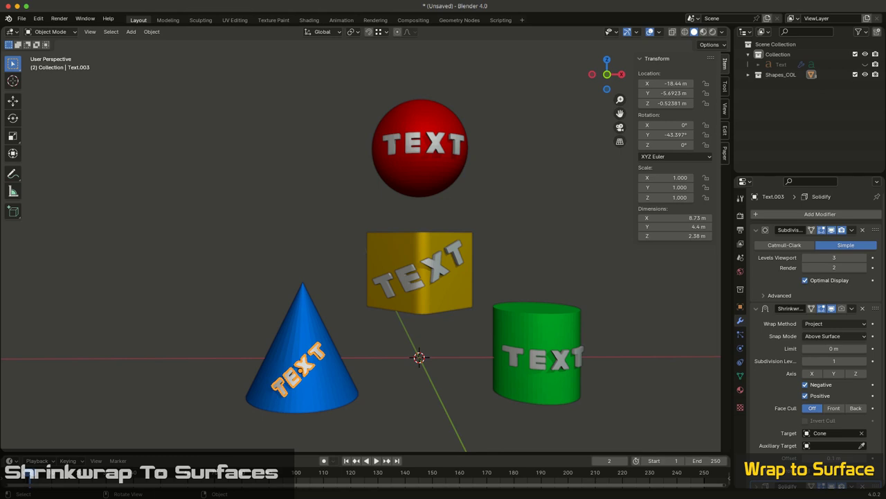
{"action": "key", "text": "s"}
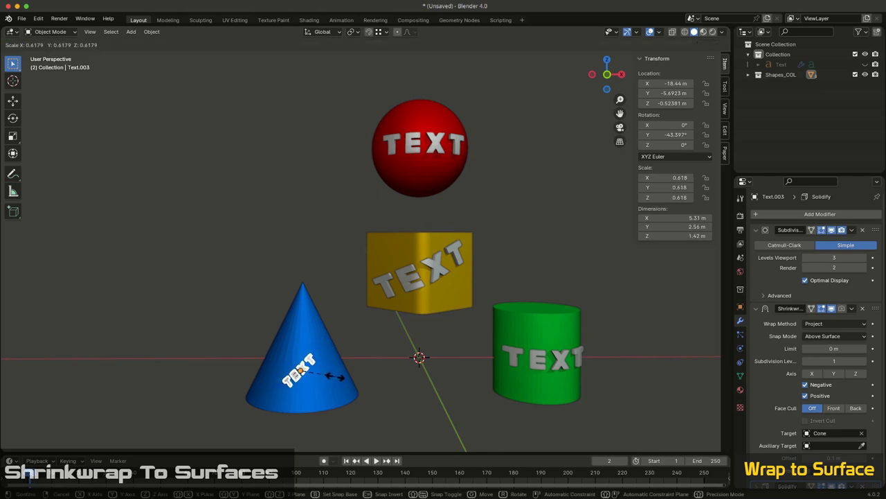
{"action": "left_click", "coordinate": [367, 369]}
{"action": "mouse_move", "coordinate": [367, 370]}
{"action": "middle_mouse_down"}
{"action": "mouse_move", "coordinate": [392, 364]}
{"action": "mouse_move", "coordinate": [355, 352]}
{"action": "mouse_move", "coordinate": [356, 326]}
{"action": "mouse_move", "coordinate": [363, 370]}
{"action": "middle_mouse_up"}
{"action": "key", "text": "KP_1"}
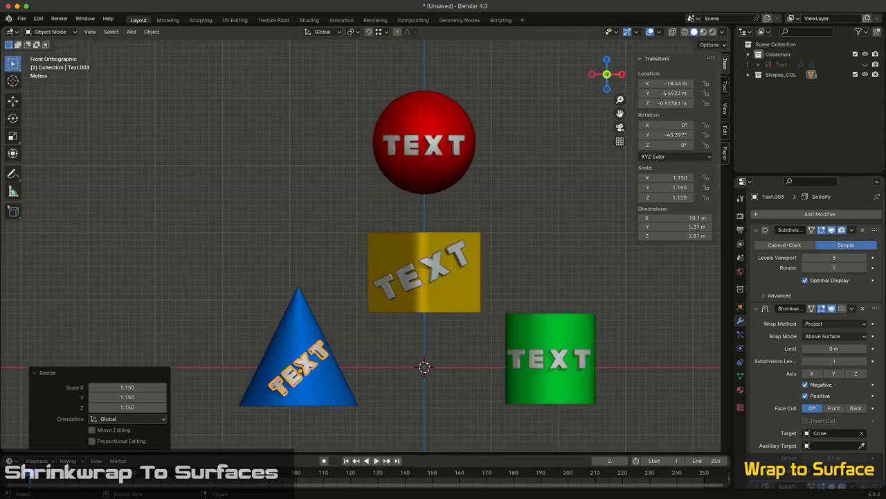
{"action": "key", "text": "g"}
{"action": "key", "text": "Return"}
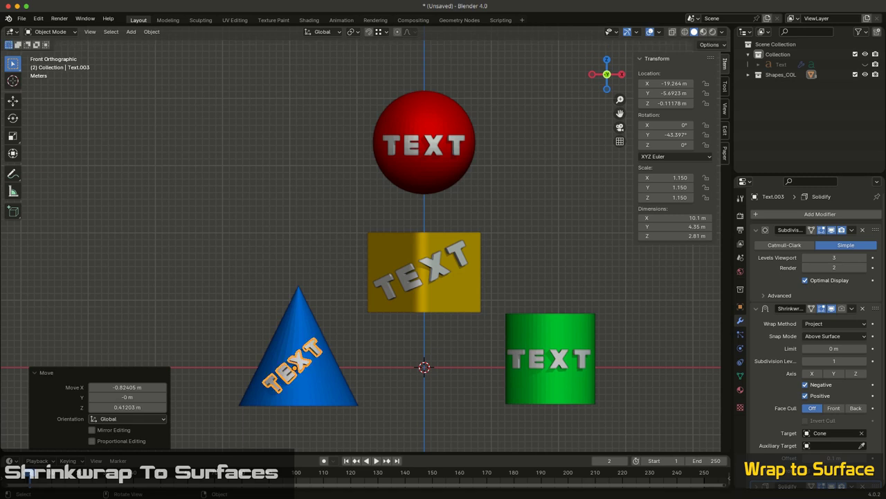
- Select the text on the yellow cube and examine how it wraps around the cube's corner
{"action": "left_click", "coordinate": [426, 272]}
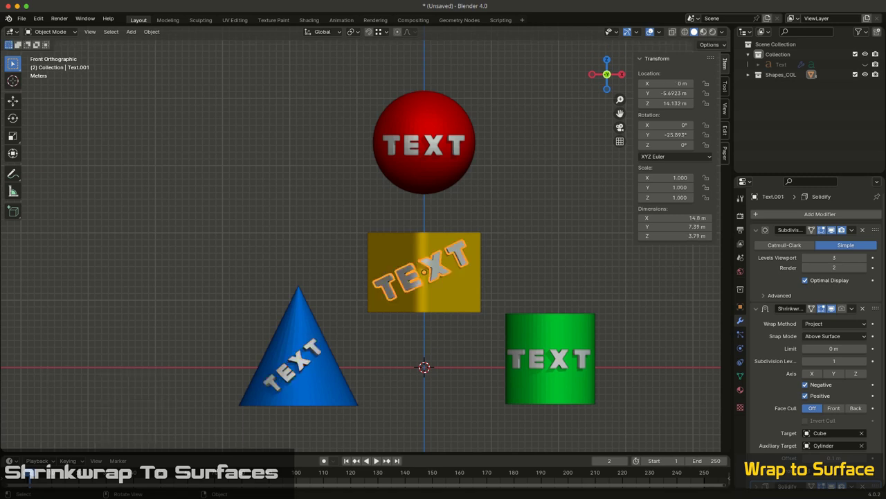
{"action": "middle_click_drag", "start_coordinate": [426, 271], "coordinate": [312, 324]}
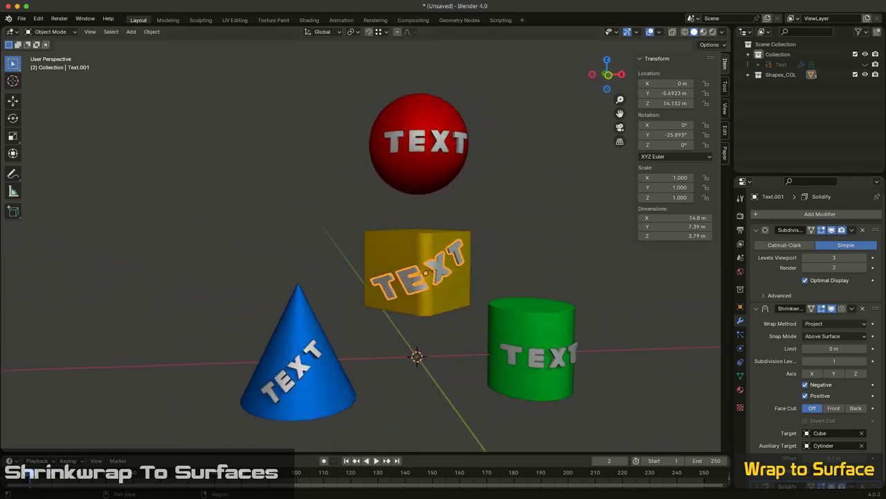